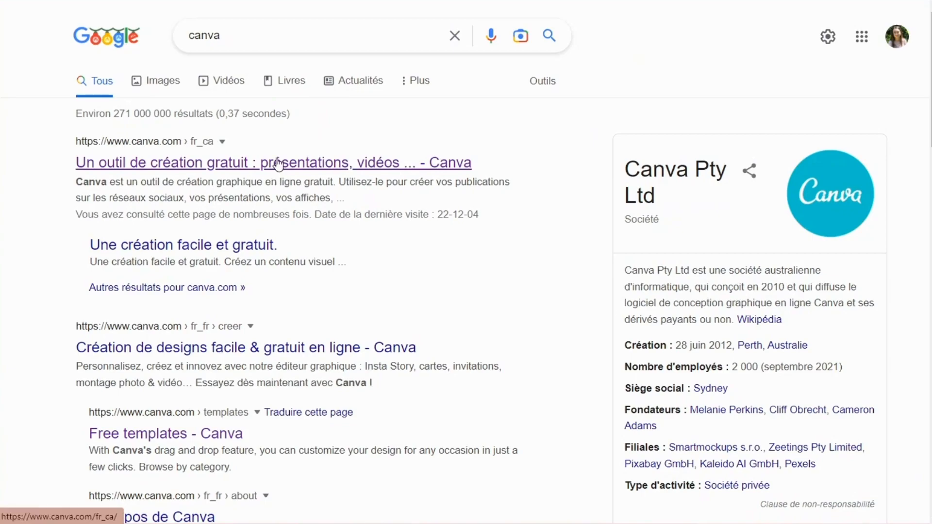
- Open the Canva site from the search results and sign in with the Google account
left_click(457, 170)
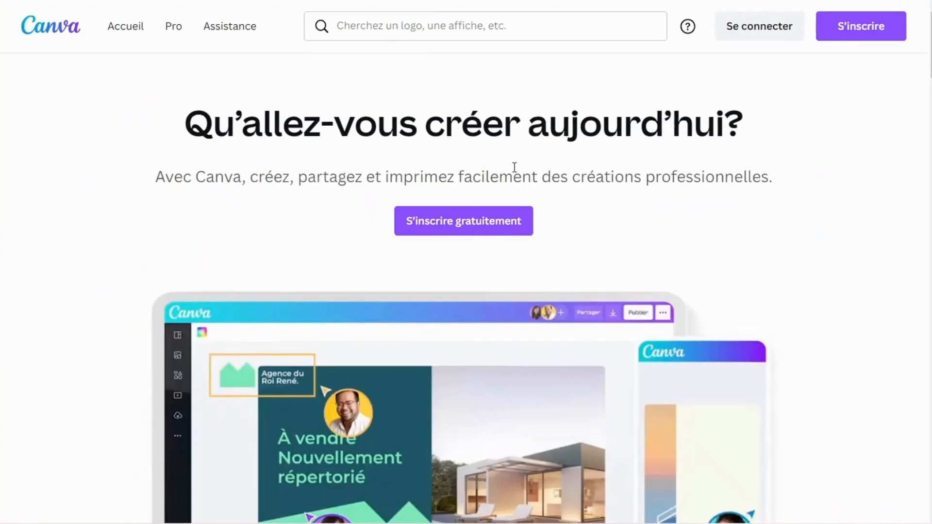
left_click(889, 75)
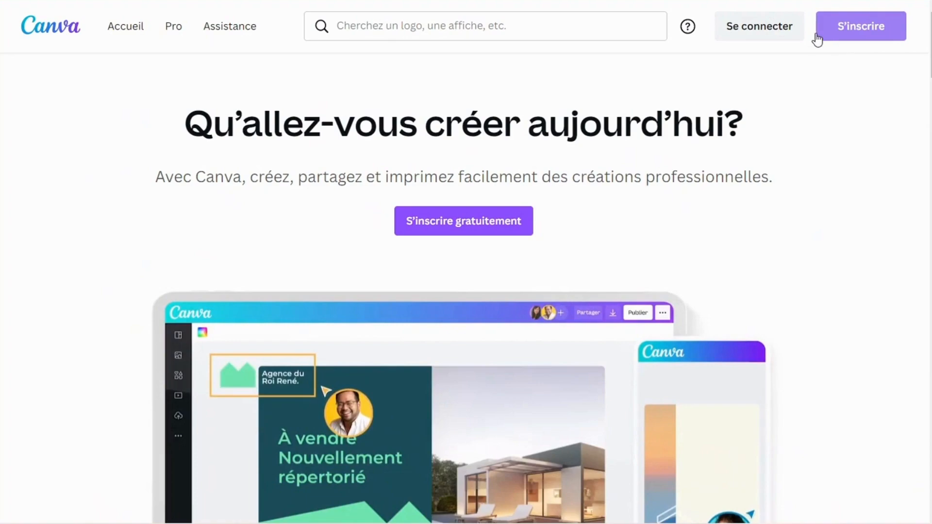
left_click(751, 35)
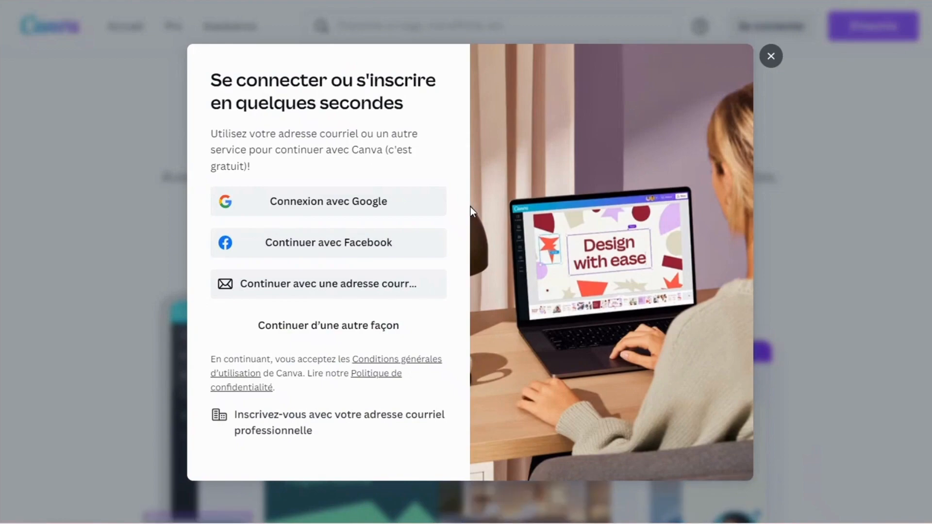
left_click(405, 209)
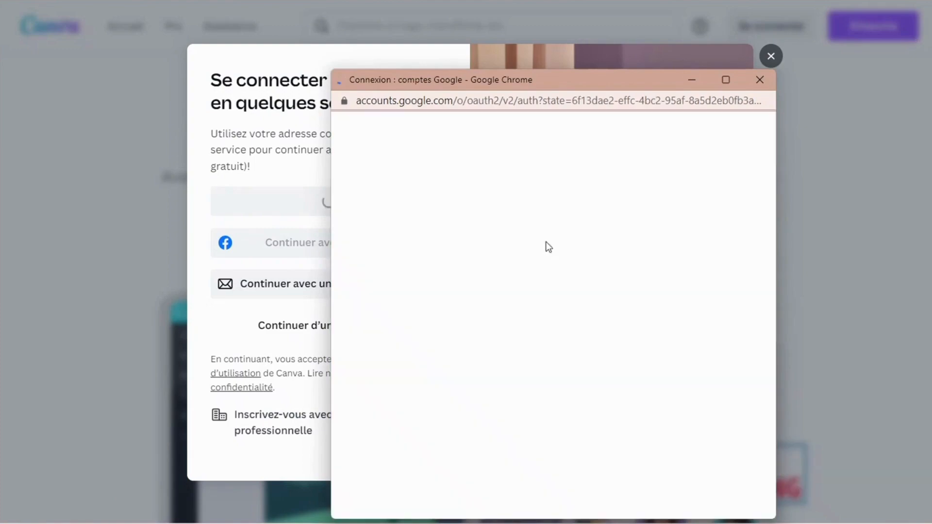
left_click(507, 334)
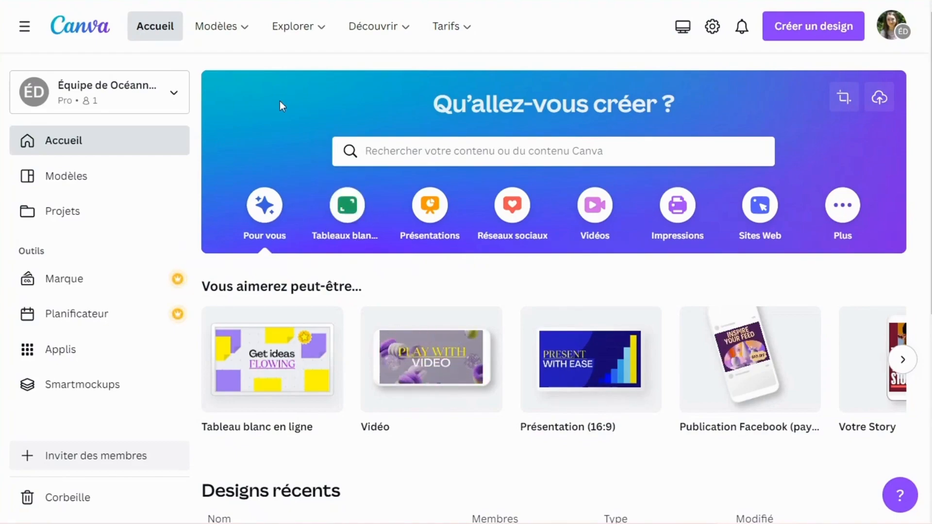
- Look over the Modèles and Explorer categories, and create a blank Affiche (portrait) design of 18 × 24 po
mouse_move(215, 38)
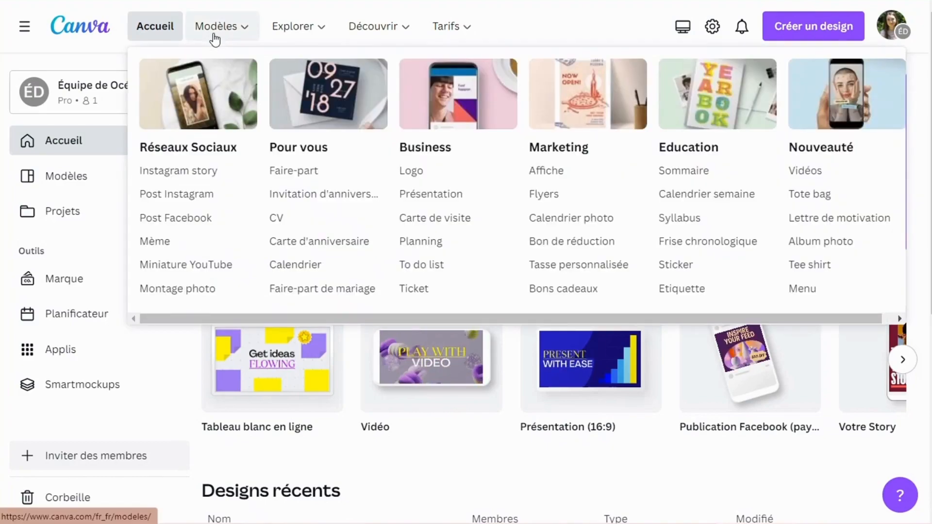
mouse_move(309, 35)
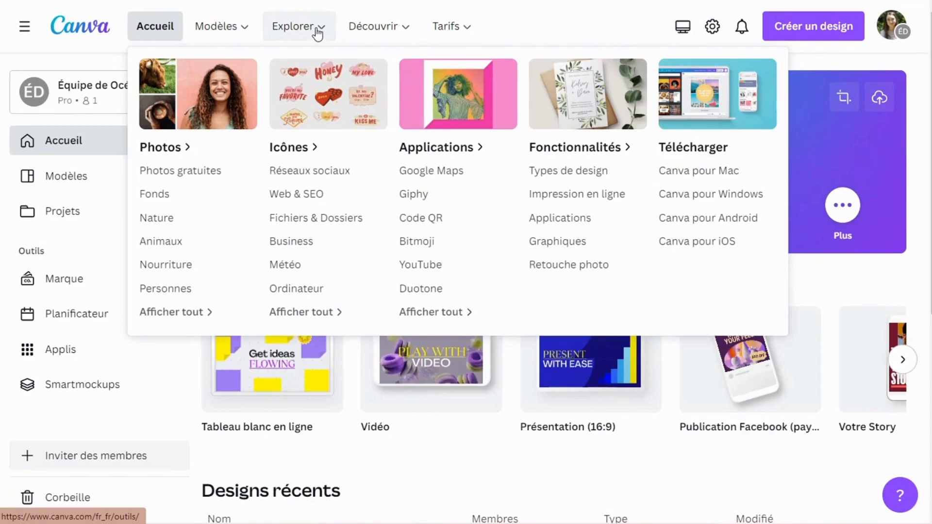
mouse_move(365, 29)
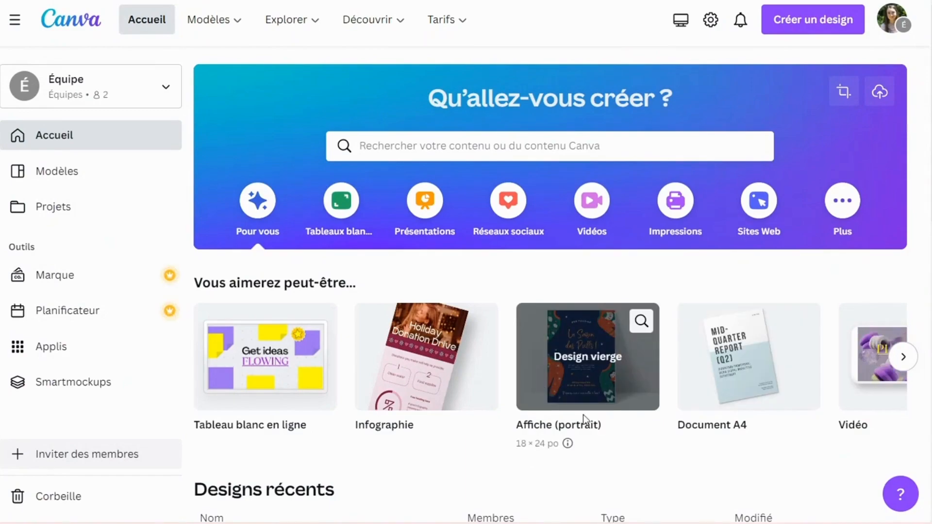
left_click(591, 393)
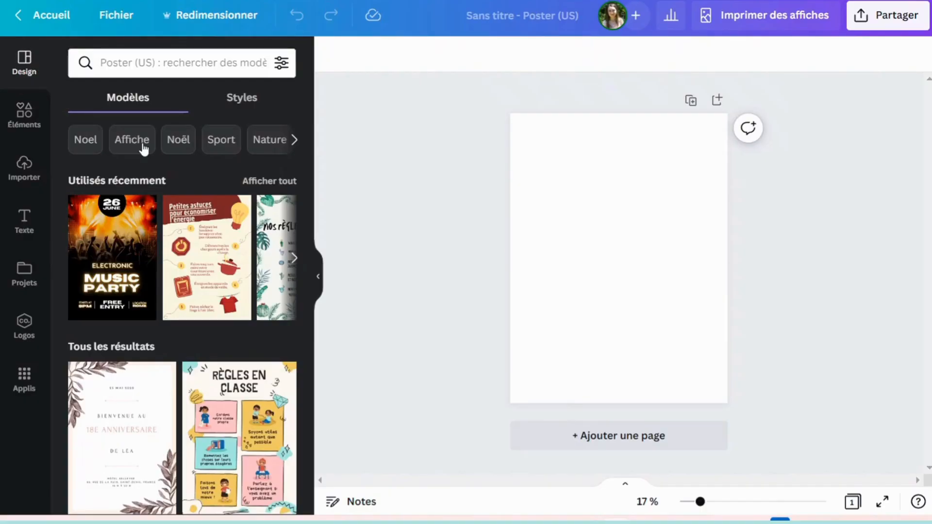
- Browse the poster templates and apply the "Tout le monde est une perle rare" template to the blank page
scroll(191, 180, "down", 10)
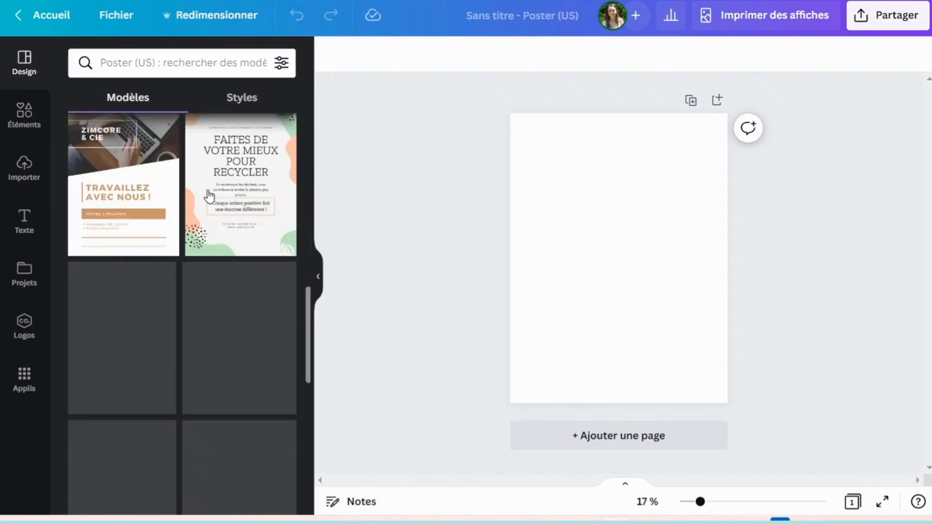
scroll(208, 195, "down", 8)
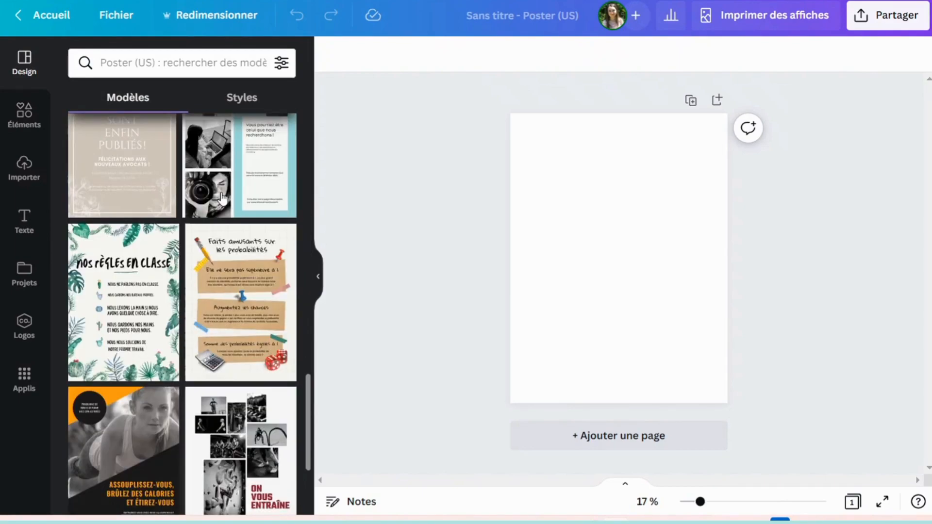
scroll(227, 199, "down", 8)
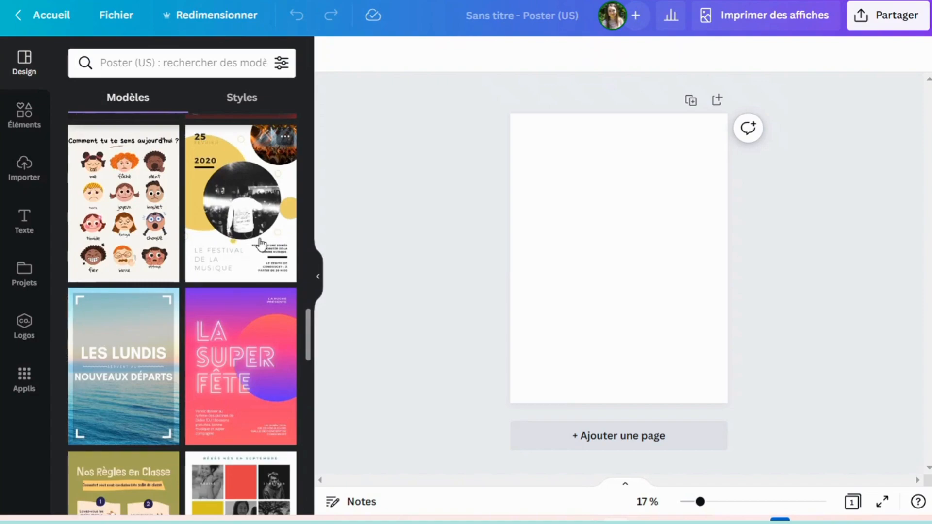
scroll(234, 316, "down", 6)
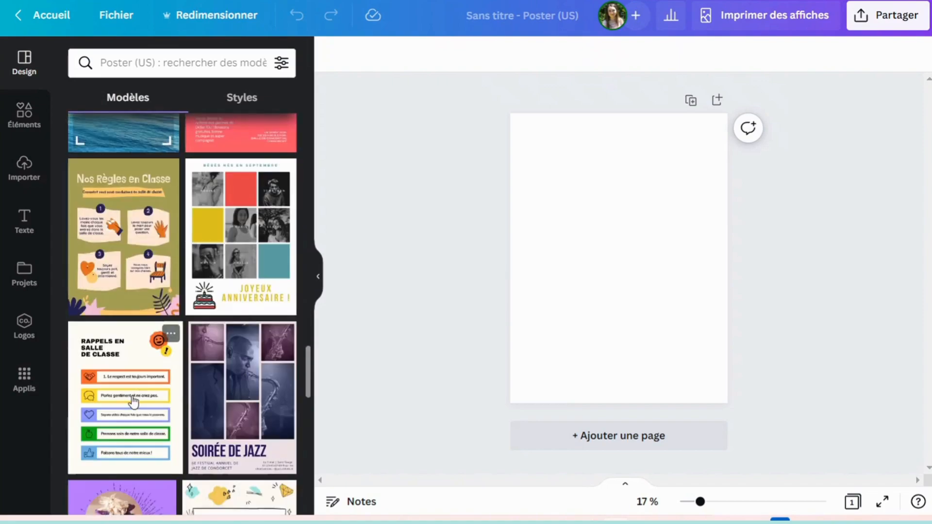
scroll(91, 392, "down", 4)
left_click(233, 294)
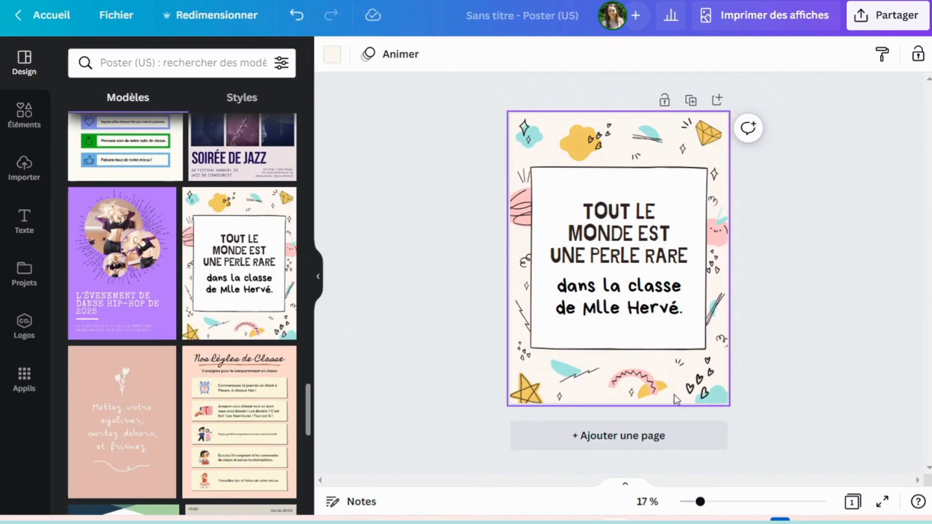
- Select the poster's title text and several decorative shapes around the frame to check that they are separately editable
left_click(626, 223)
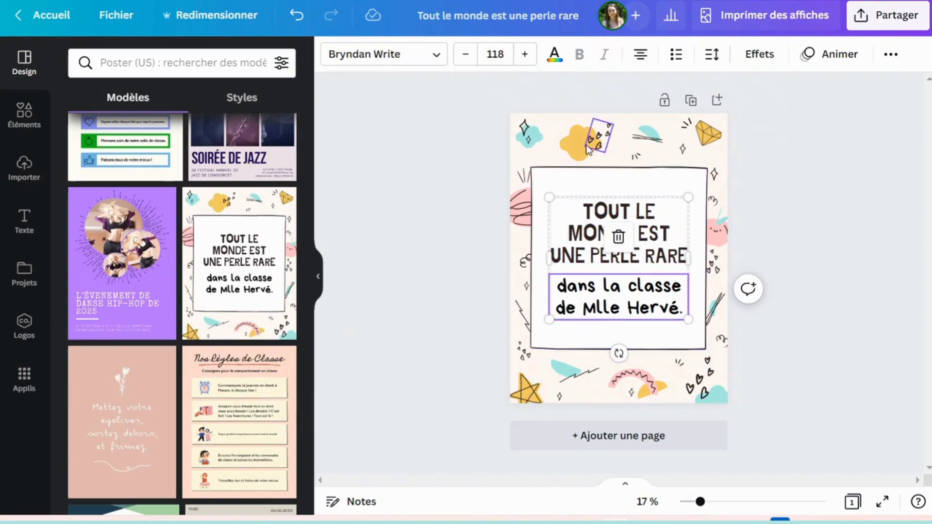
left_click(528, 142)
left_click(522, 204)
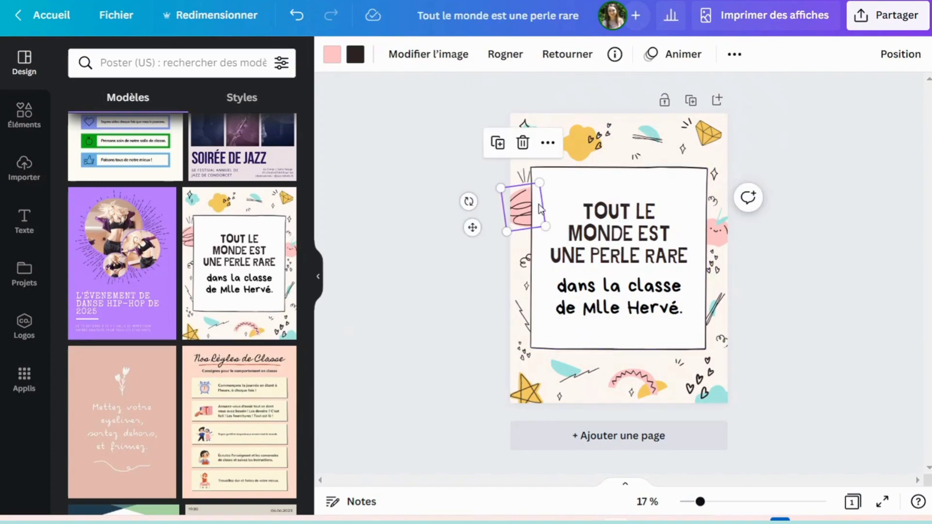
left_click(587, 127)
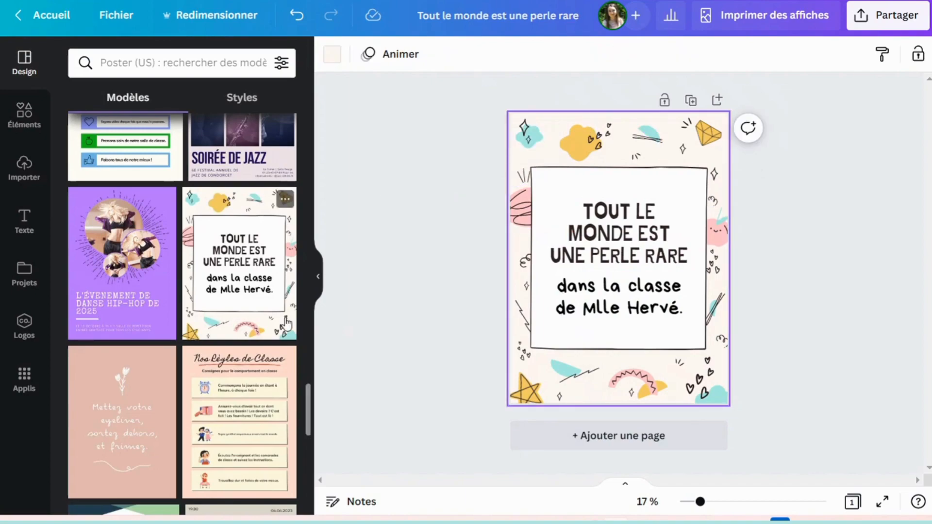
- Browse more poster templates, search them for "noel", and look through the Christmas designs
scroll(280, 296, "down", 5)
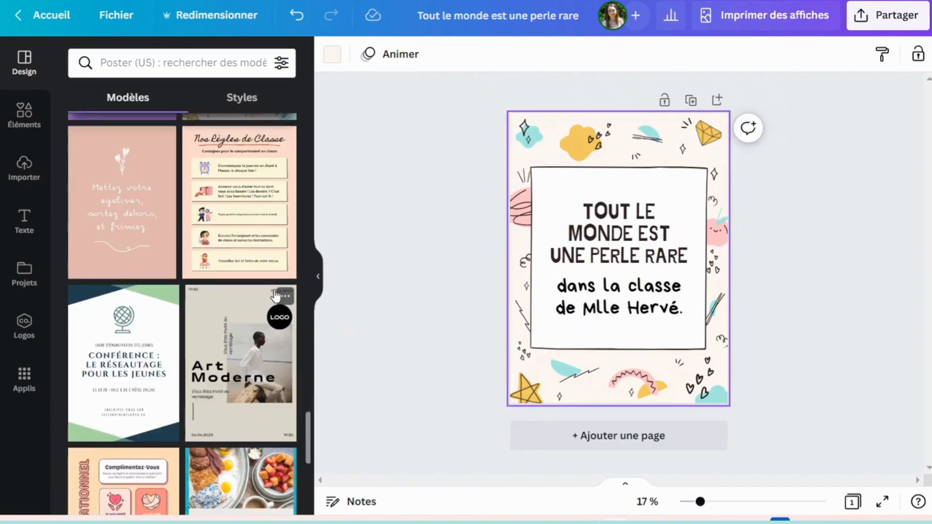
scroll(252, 315, "down", 3)
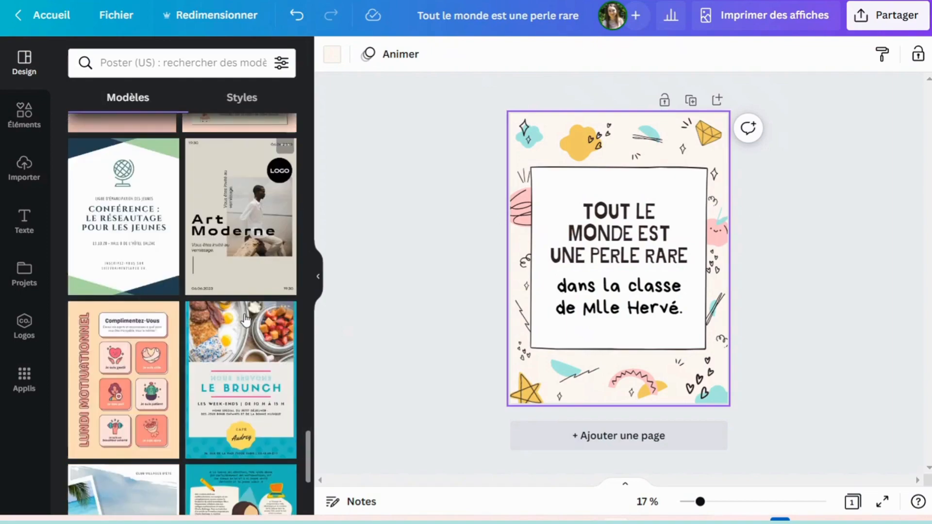
scroll(250, 317, "down", 3)
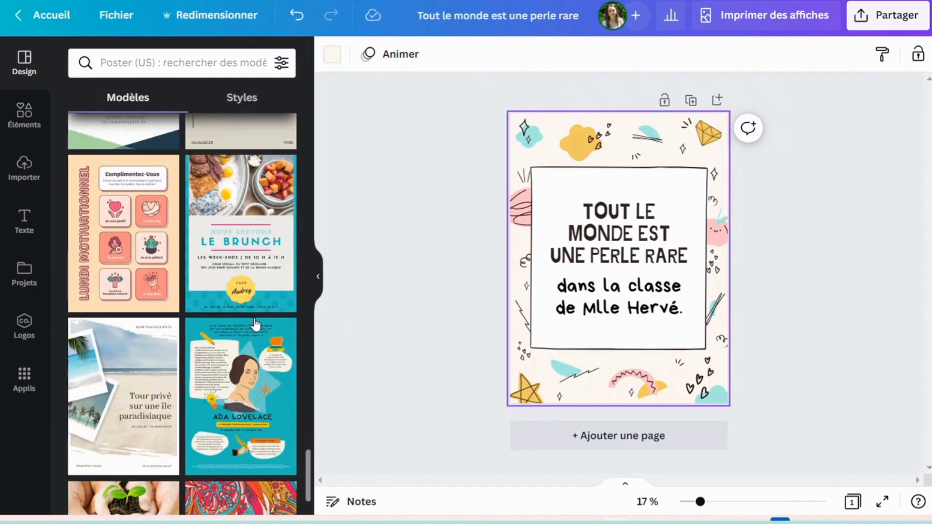
scroll(252, 306, "down", 5)
scroll(249, 264, "up", 15)
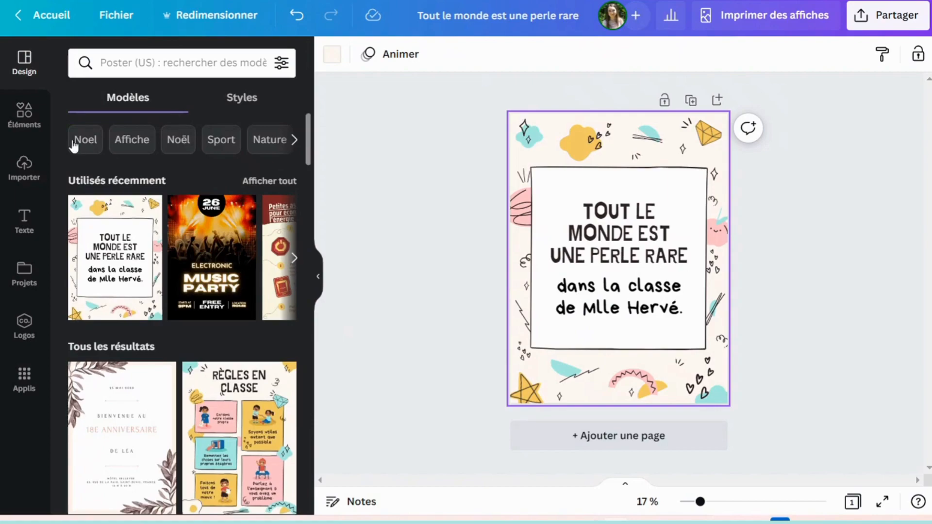
left_click(177, 63)
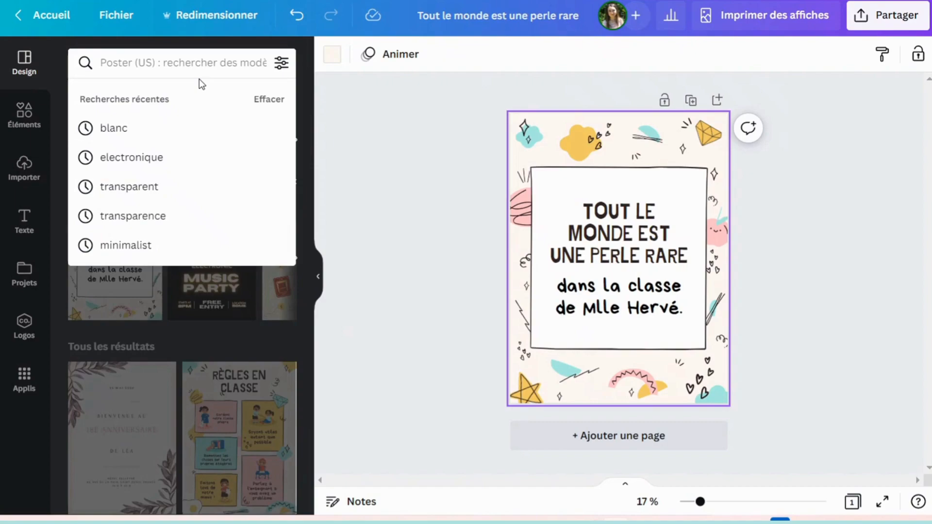
type("noel")
key("Return")
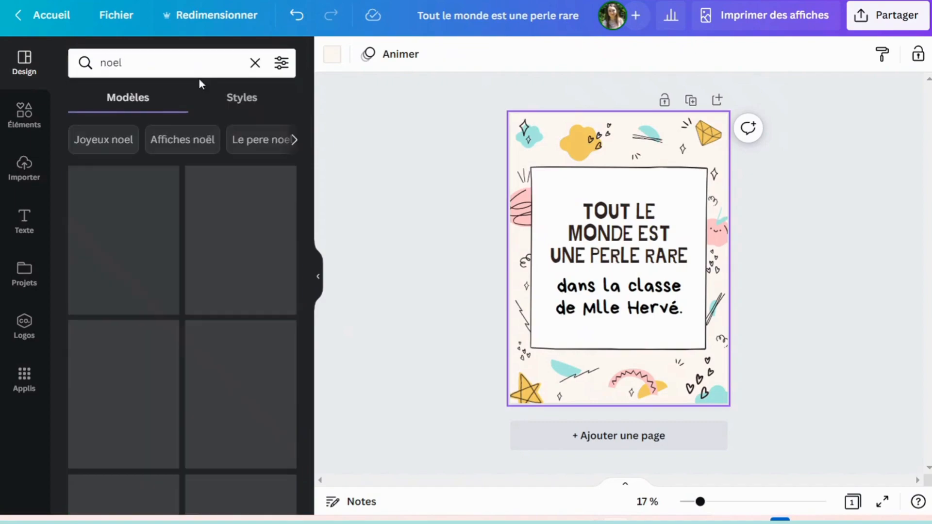
scroll(184, 277, "down", 1)
scroll(183, 277, "down", 10)
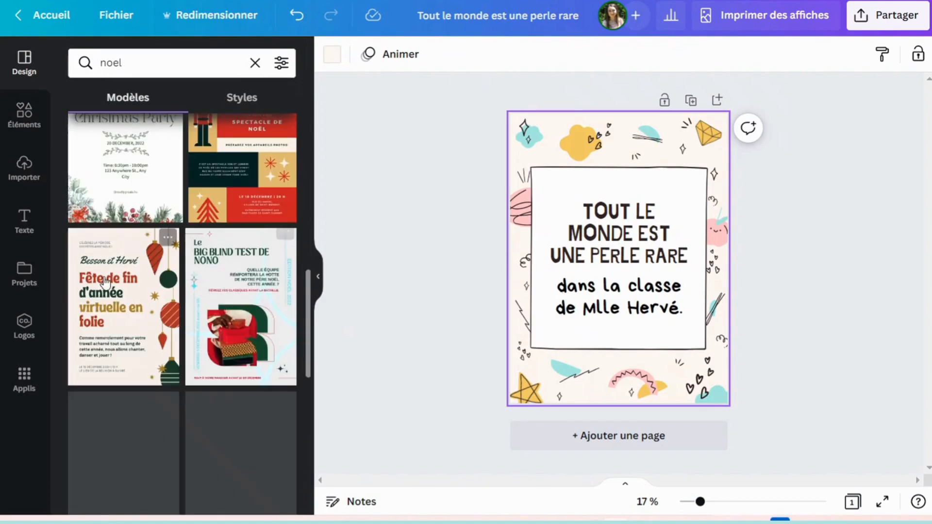
scroll(283, 337, "down", 5)
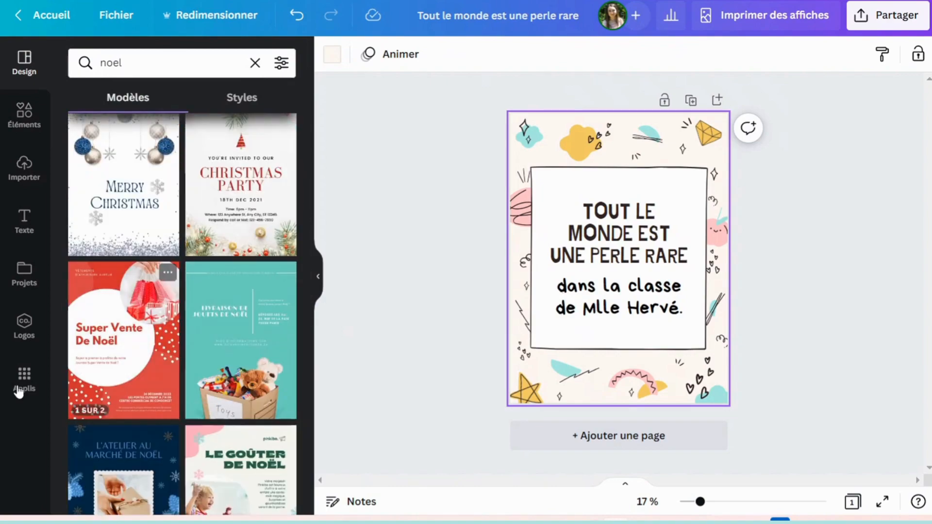
- Search the design elements for "coeur" and show all the matching graphics
left_click(19, 119)
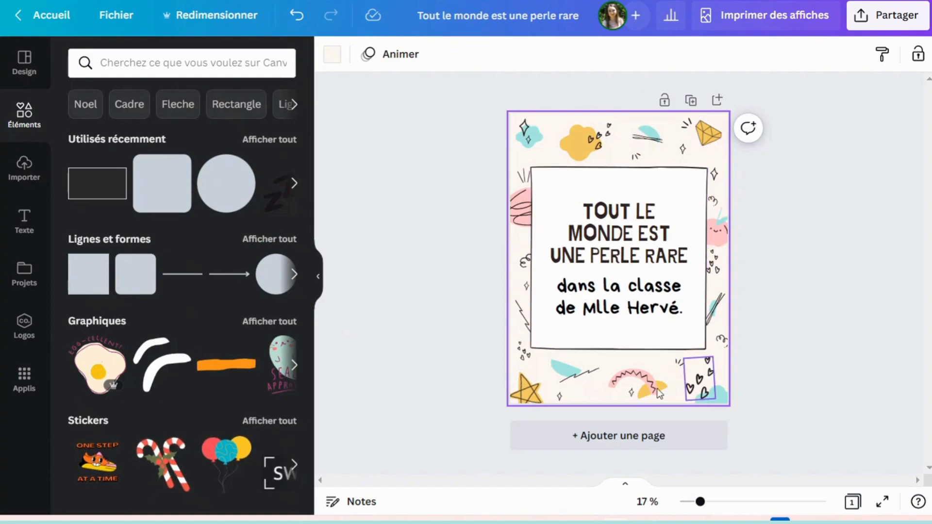
left_click(153, 66)
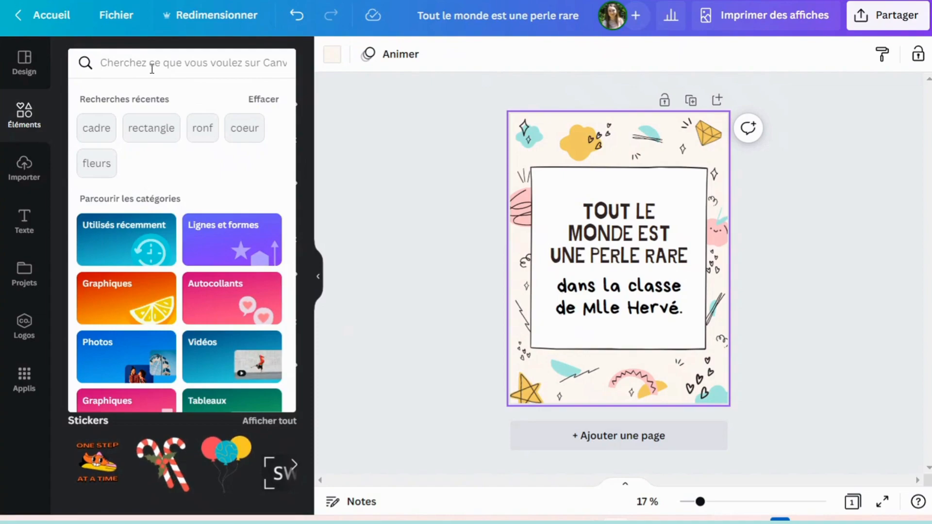
type("coeur")
key("Return")
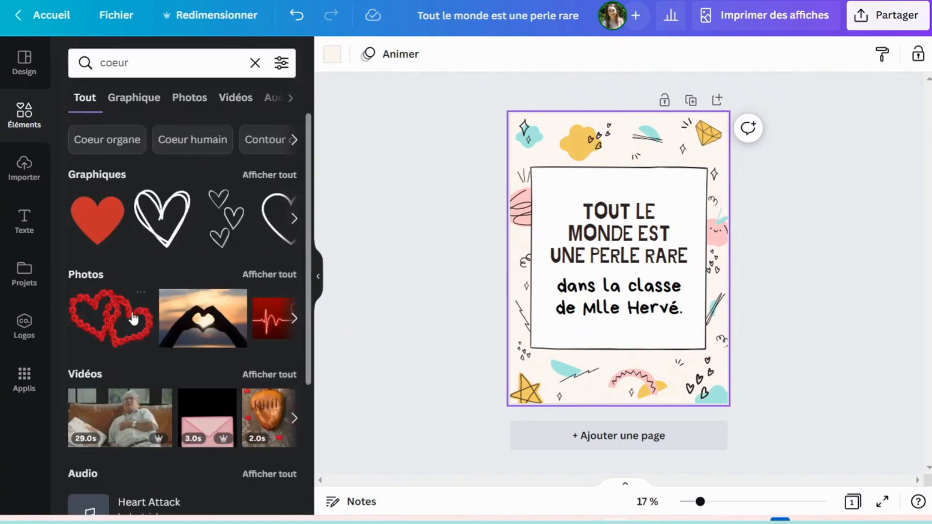
scroll(162, 402, "down", 4)
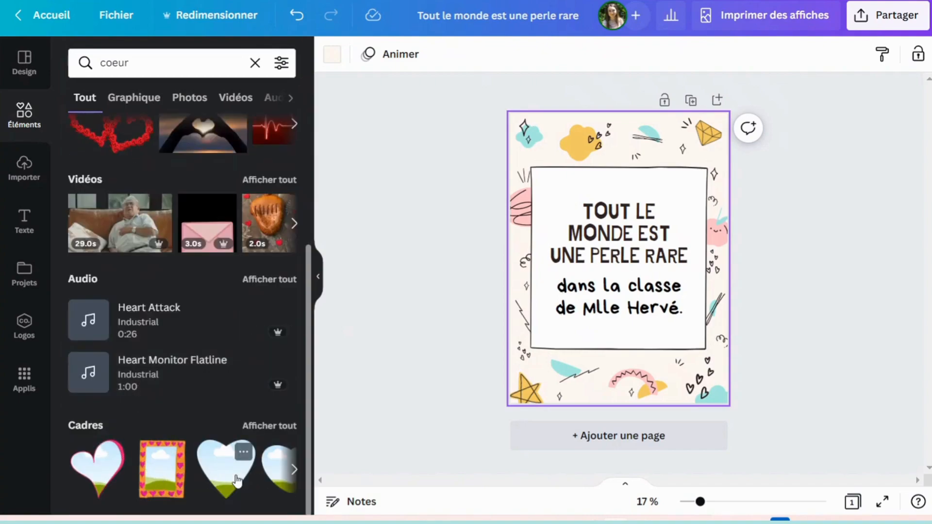
scroll(230, 478, "up", 4)
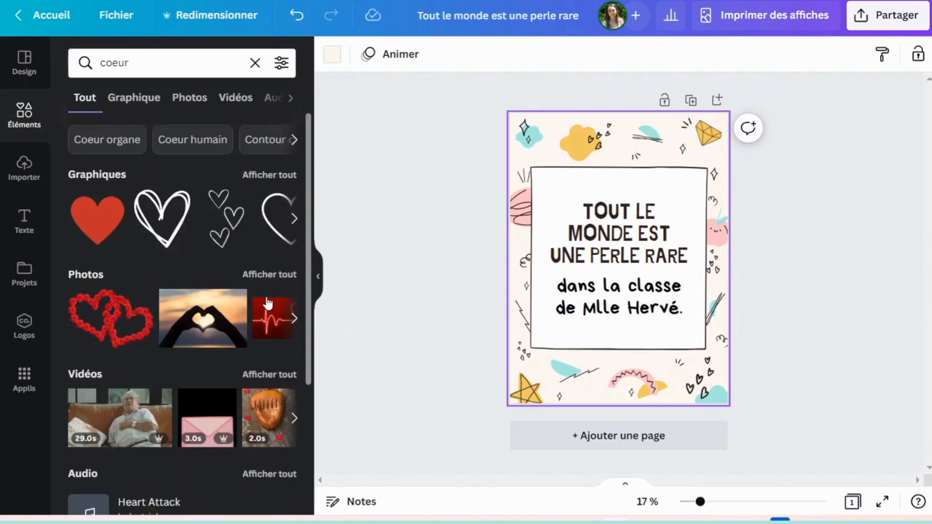
left_click(264, 175)
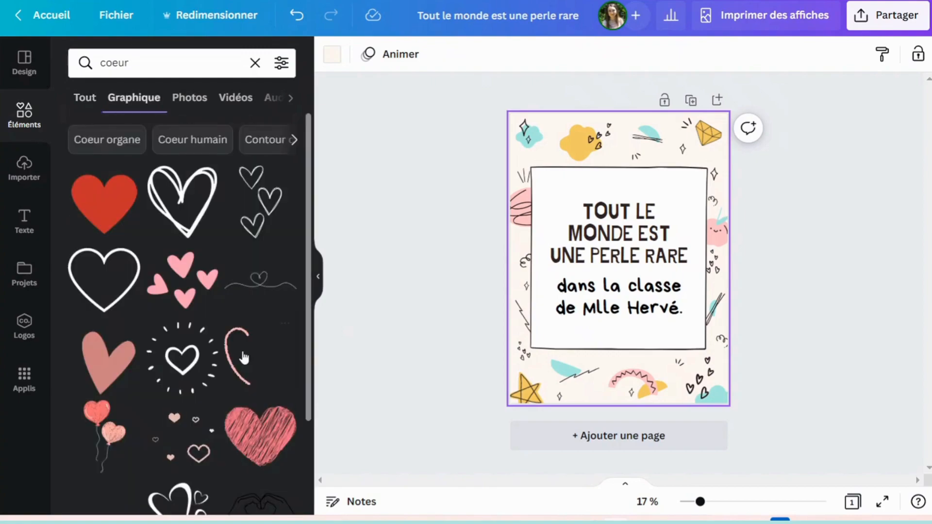
- Add the heart graphic surrounded by rays, colour it black, and place it over the upper-right corner of the poster's text frame
left_click(204, 398)
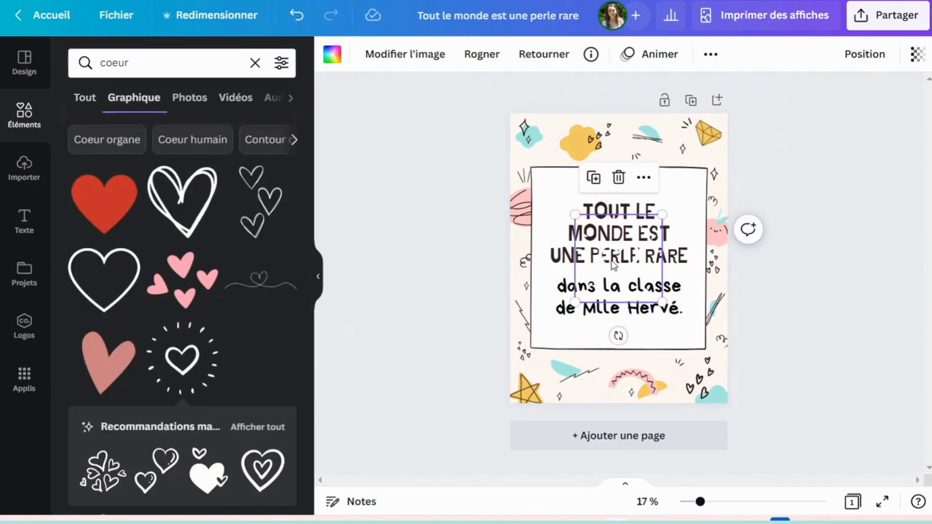
left_click_drag(620, 266, 573, 215)
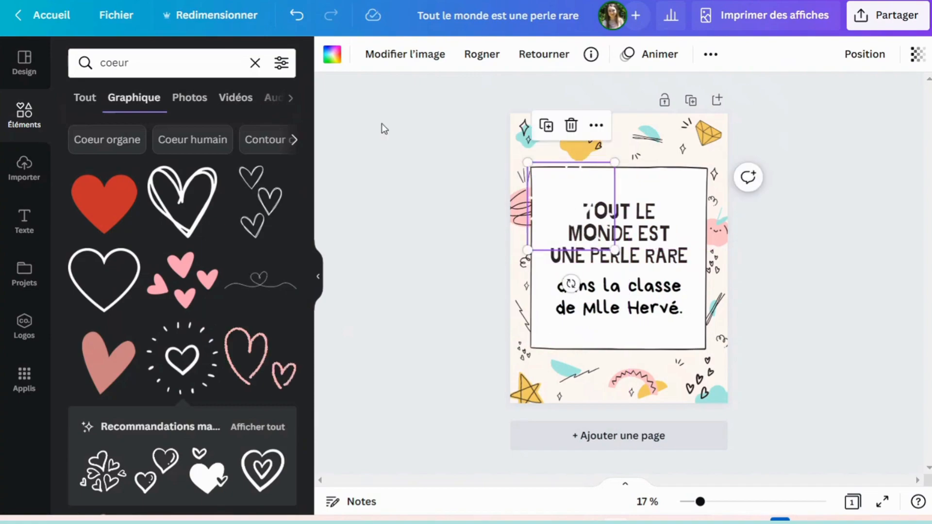
left_click(335, 56)
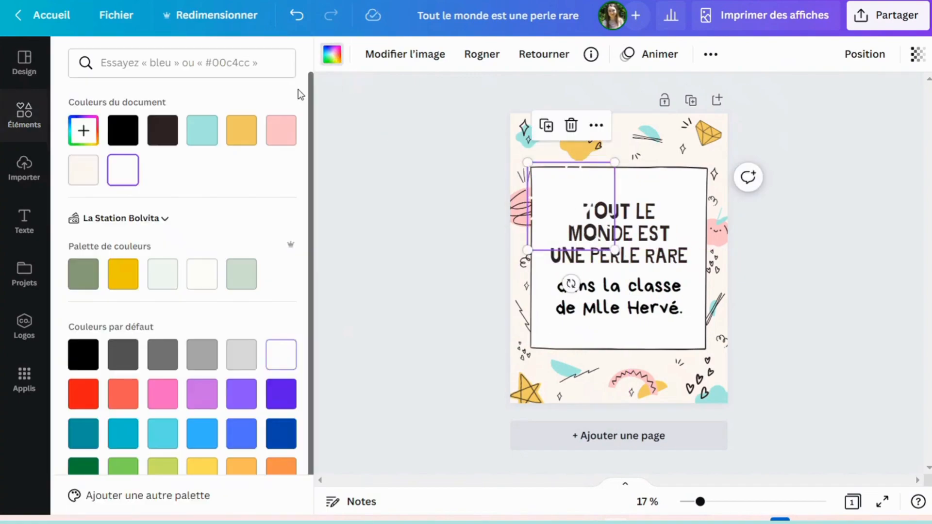
left_click(123, 130)
left_click_drag(572, 209, 675, 196)
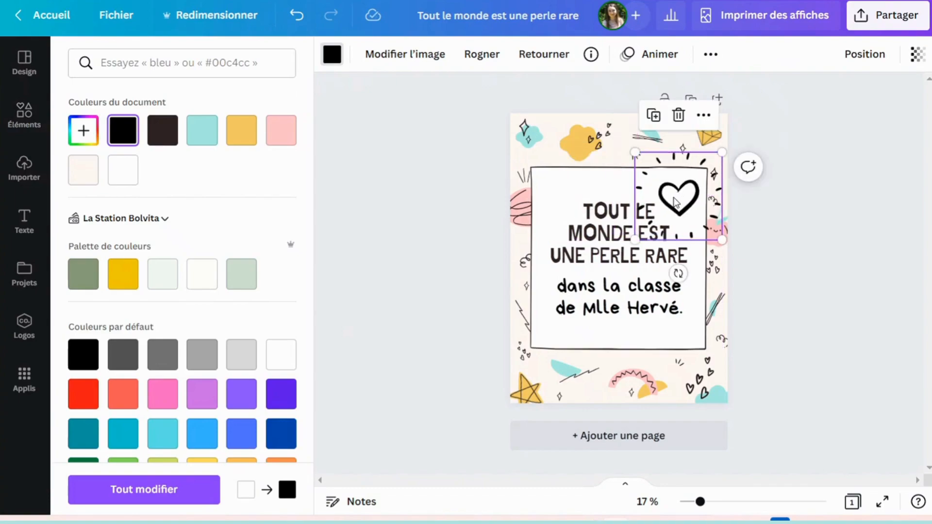
- Delete the black heart graphic from the poster and clear the "coeur" element search
key("Delete")
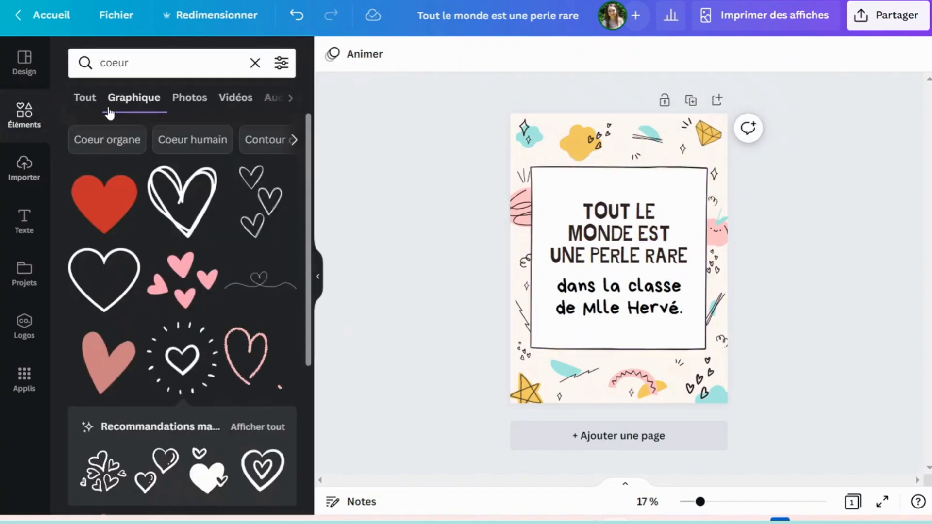
left_click(90, 104)
left_click(255, 63)
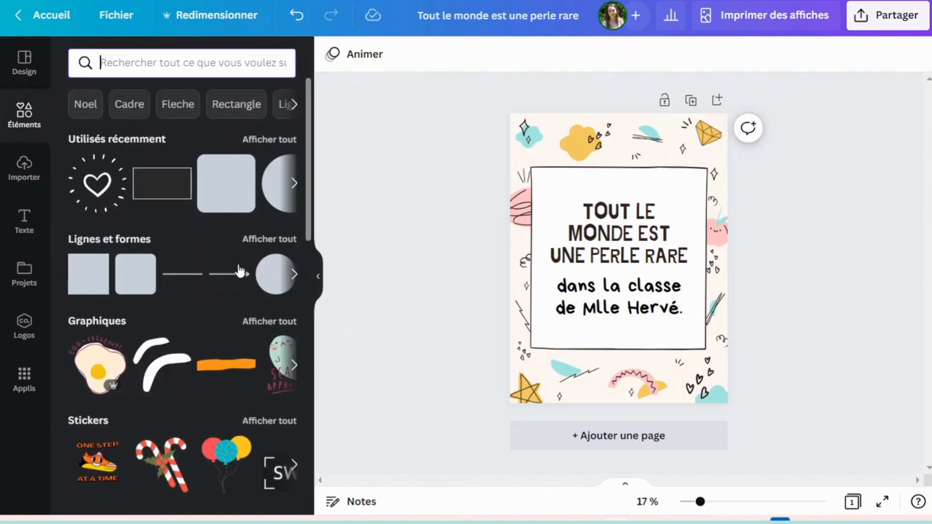
- Check how files are imported by opening and cancelling the file chooser, and look through the uploaded images
left_click(27, 175)
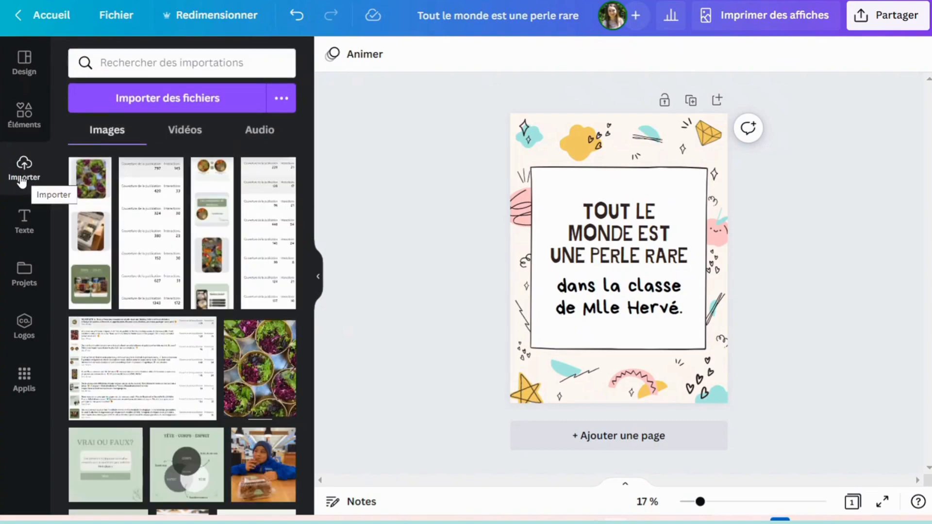
left_click(166, 101)
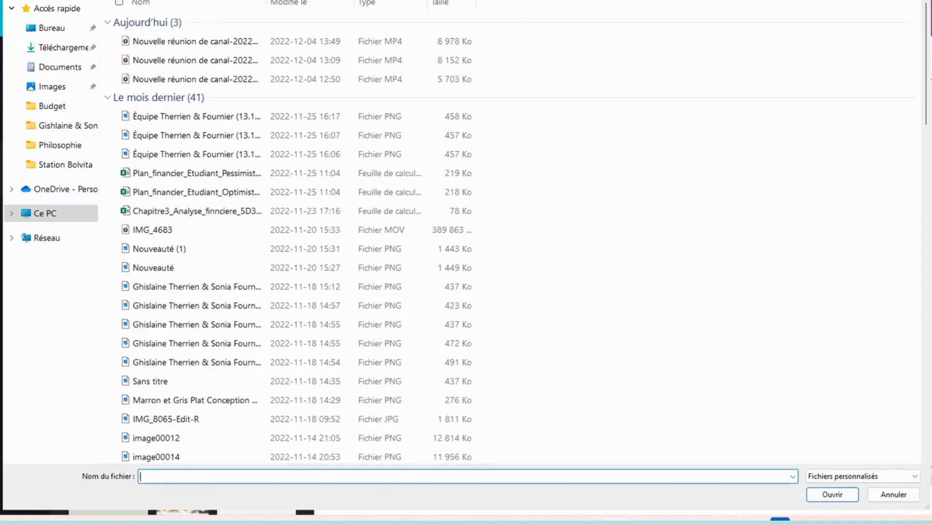
key("Escape")
scroll(183, 304, "down", 10)
scroll(183, 303, "down", 3)
scroll(194, 268, "up", 15)
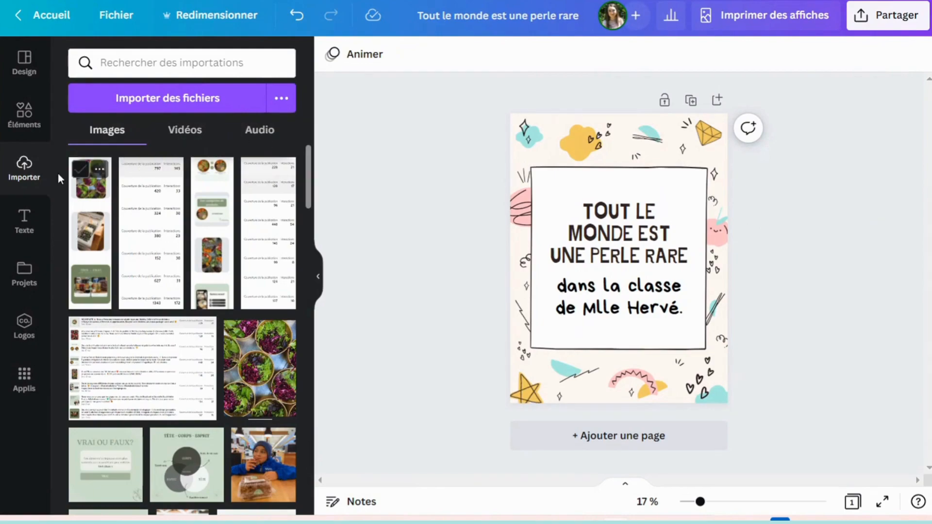
- Add a title text reading "Bonjour" and place it at the top of the frame, above the main title
left_click(24, 232)
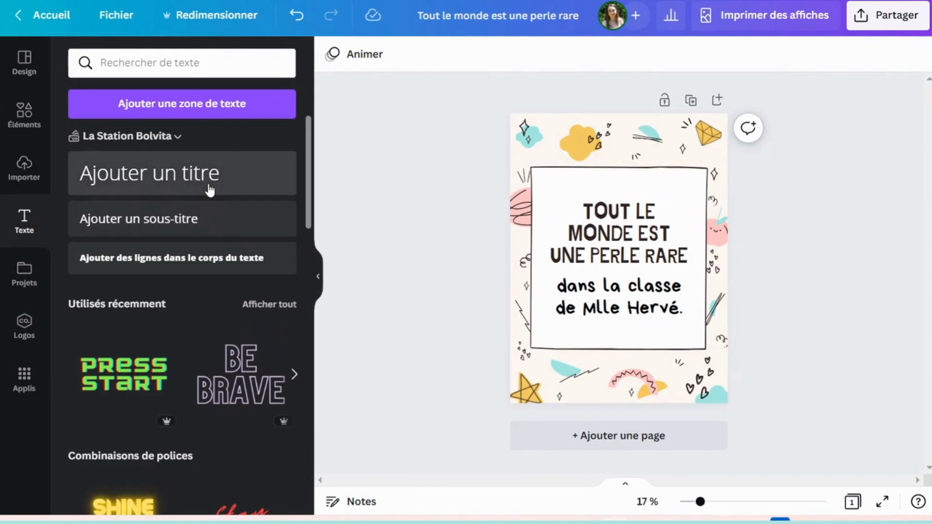
left_click(233, 184)
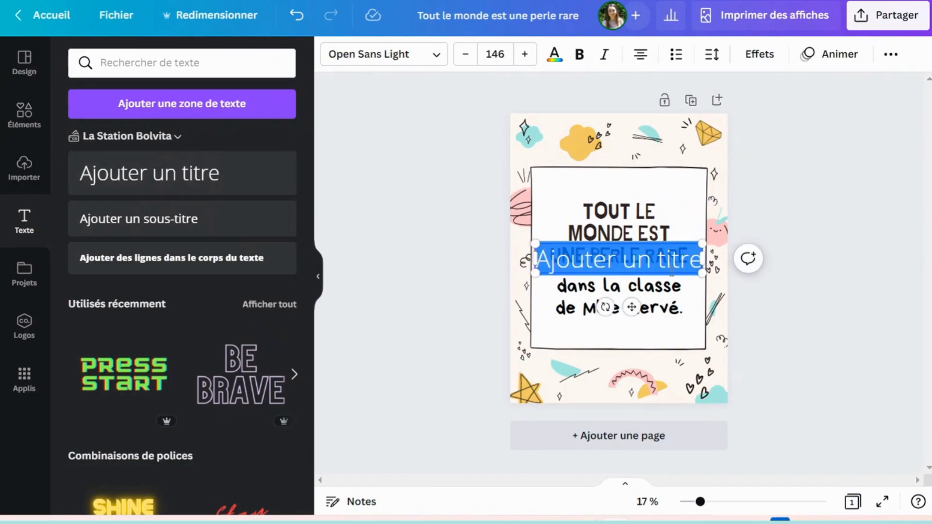
key("BackSpace")
type("Bonjour")
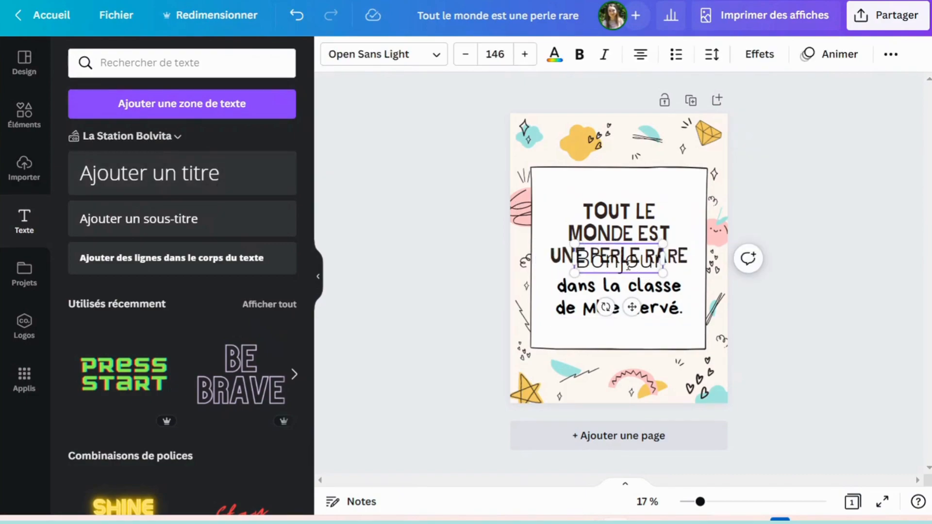
left_click_drag(643, 239, 637, 164)
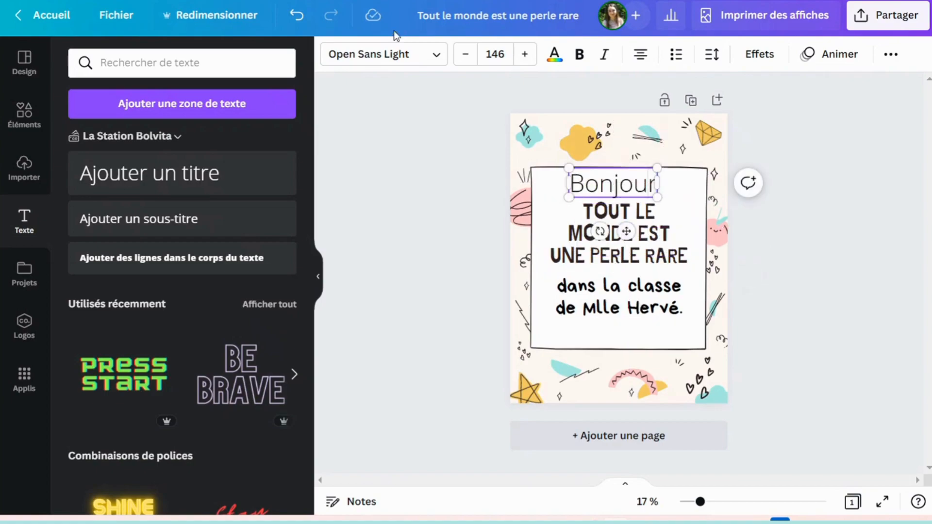
- Try the Jingleberry and Bryndan Write fonts on the "Bonjour" text and settle on Jingleberry
left_click(356, 58)
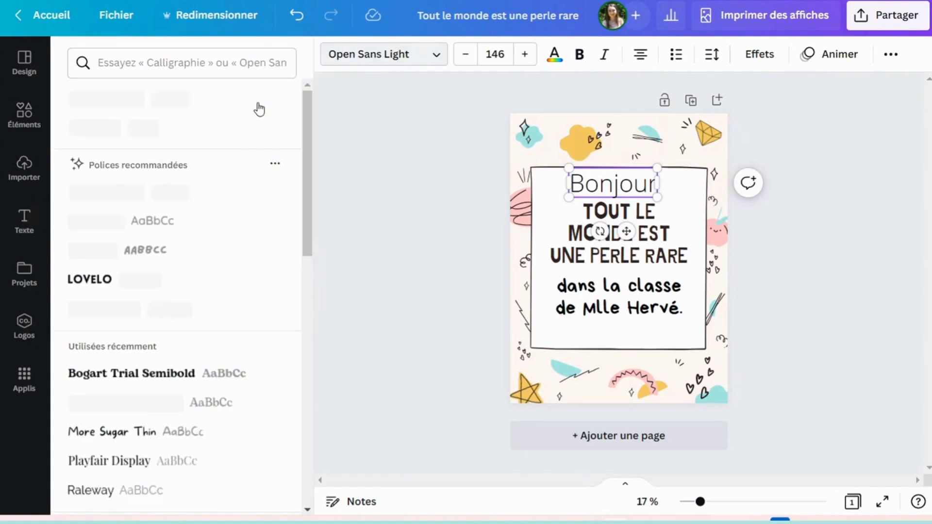
left_click(162, 129)
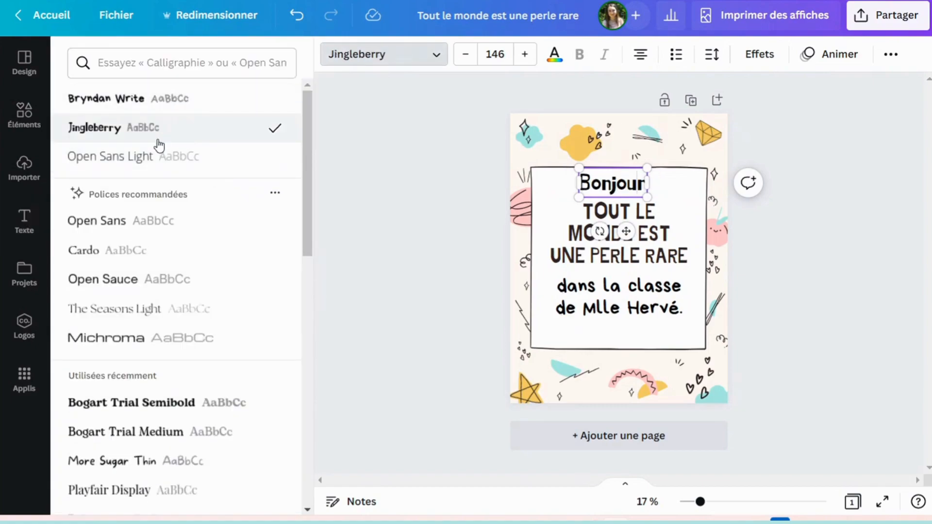
left_click(175, 99)
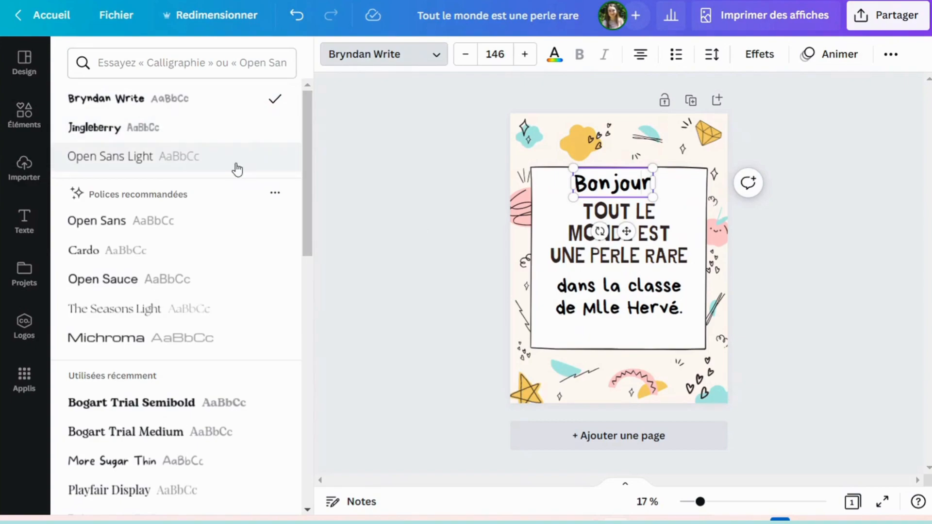
scroll(237, 170, "down", 5)
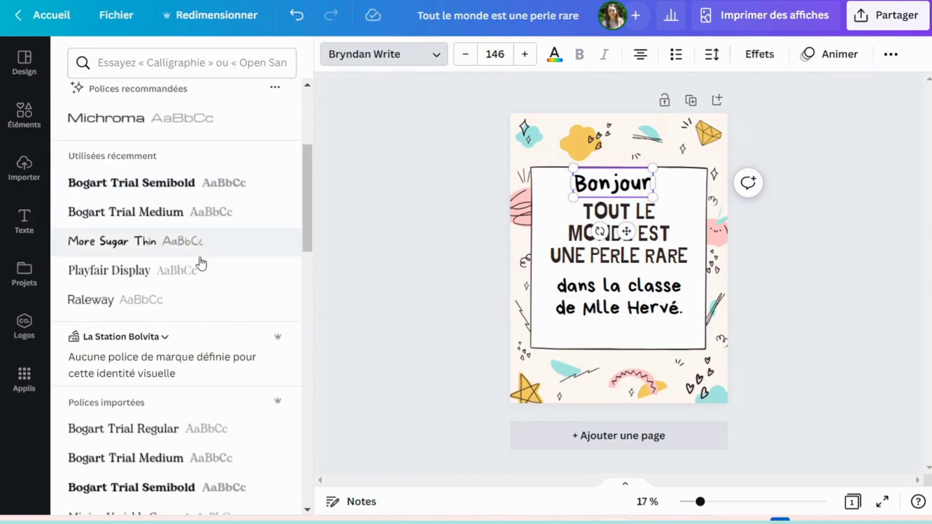
scroll(201, 264, "down", 6)
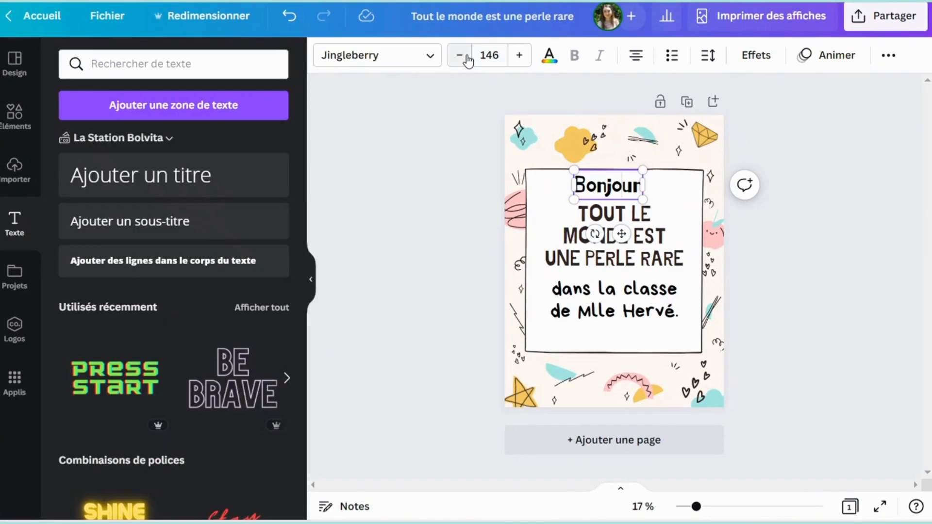
- Set the font size of the "Bonjour" text to 143
left_click(465, 61)
left_click(464, 61)
double_click(459, 63)
double_click(460, 62)
left_click(460, 62)
left_click(461, 62)
double_click(520, 58)
left_click(520, 58)
double_click(520, 58)
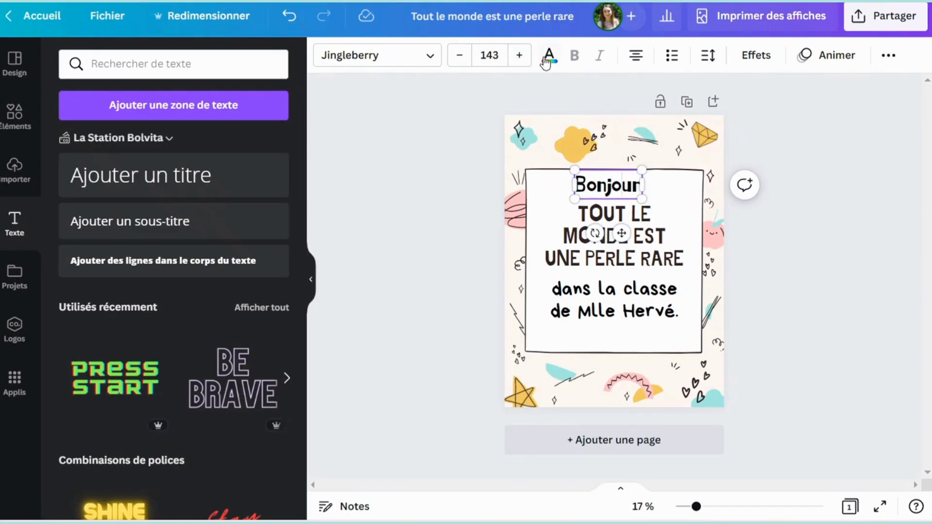
- Colour the "Bonjour" text with the light pink from the document colours and deselect it
left_click(548, 55)
left_click(274, 136)
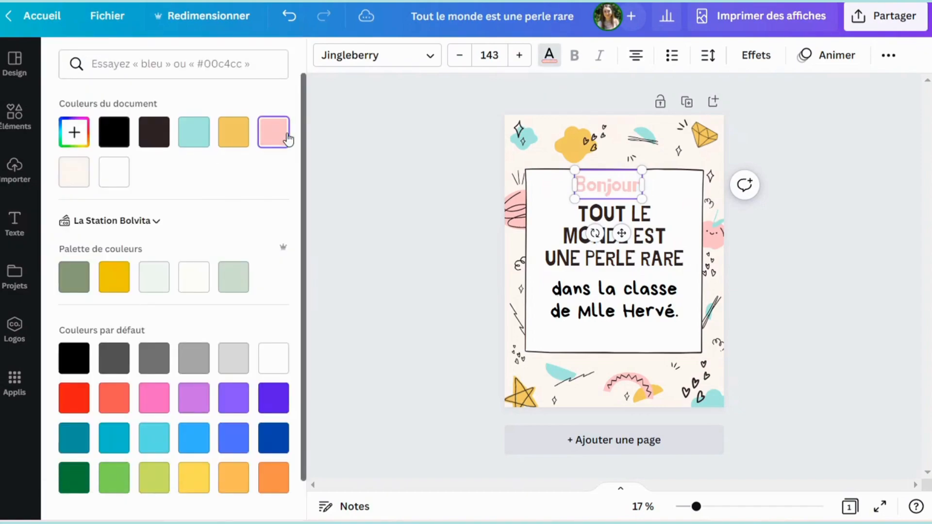
left_click(406, 141)
left_click(486, 141)
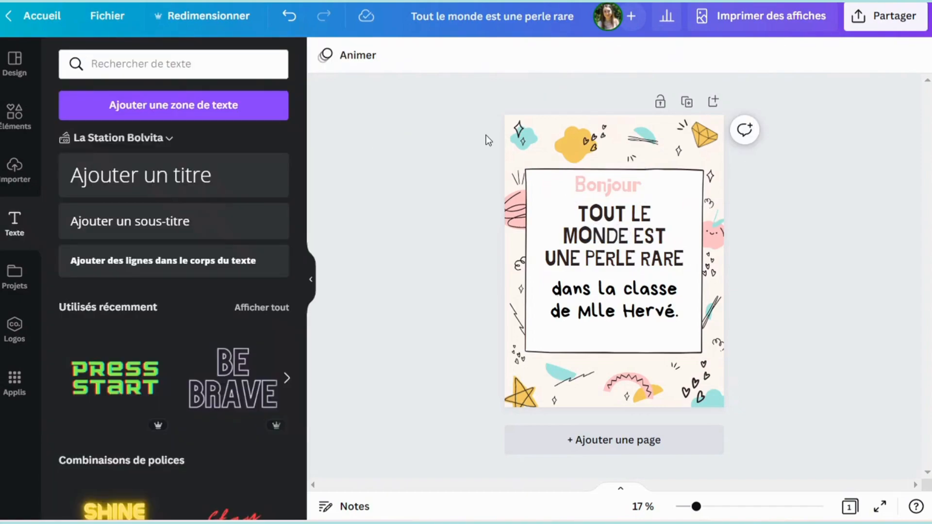
- Try left, right and justified alignment and list formatting on the main title, then restore centred text without a list
left_click(610, 190)
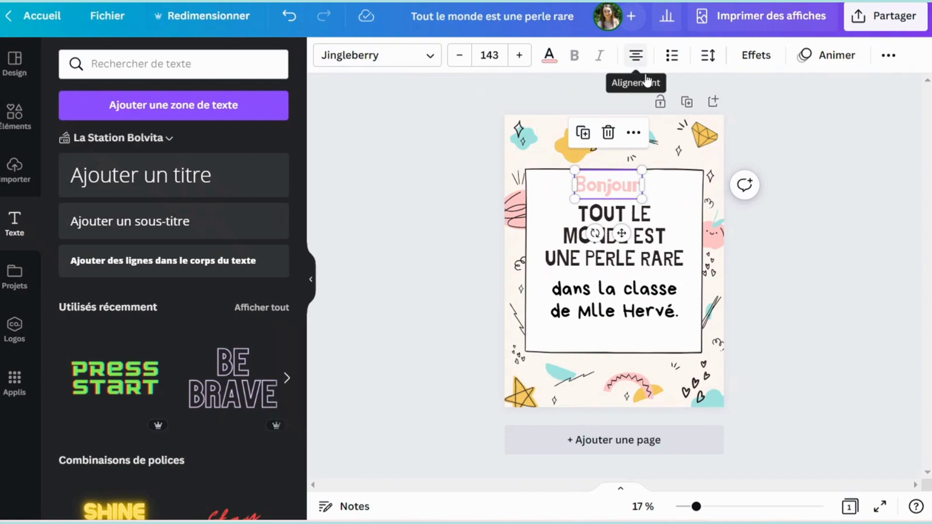
left_click(656, 228)
left_click(636, 57)
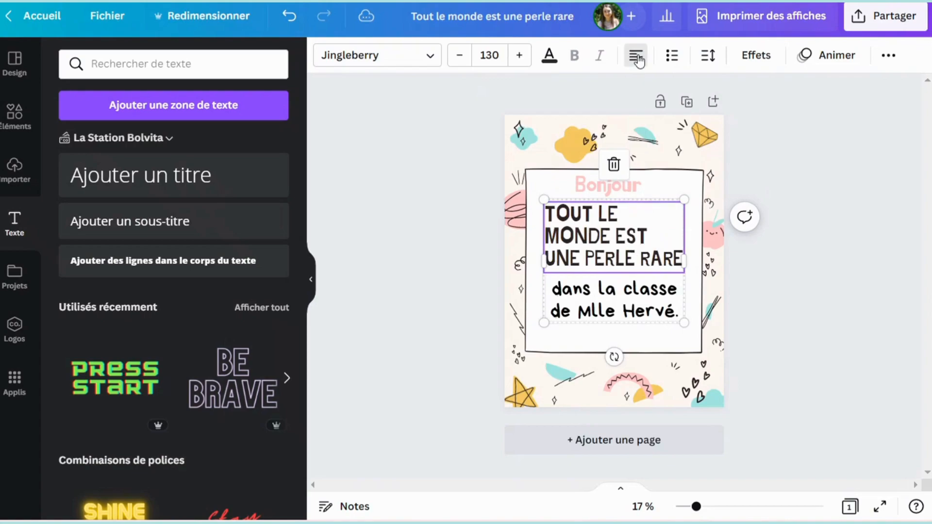
left_click(636, 57)
left_click(636, 56)
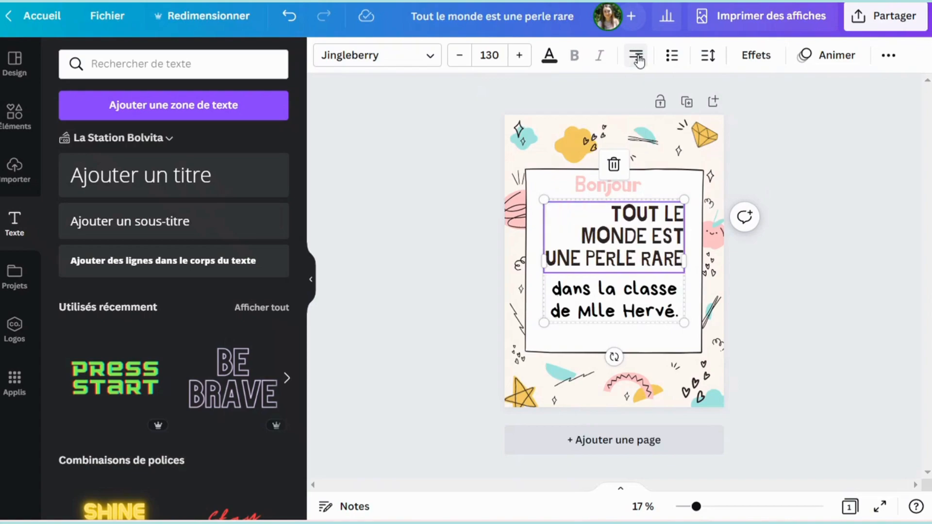
left_click(637, 57)
left_click(637, 57)
left_click(636, 57)
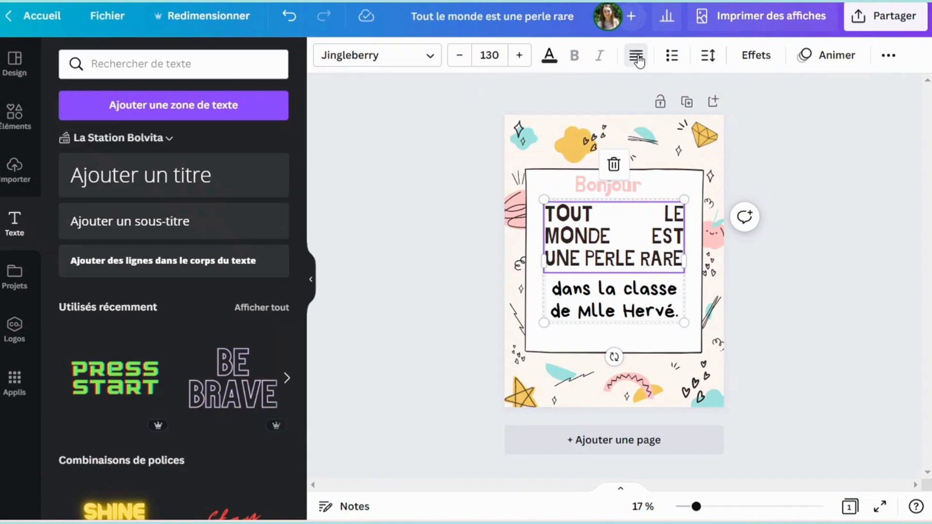
left_click(636, 57)
left_click(636, 57)
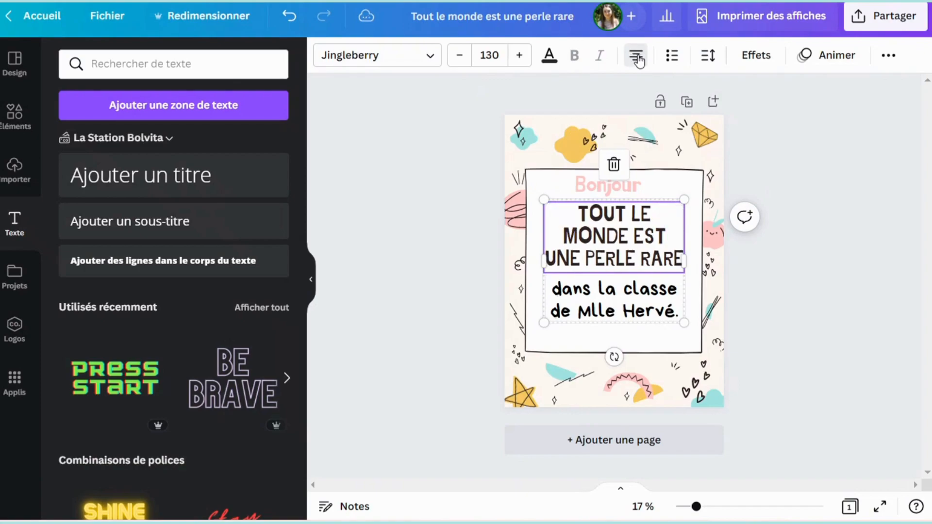
left_click(672, 56)
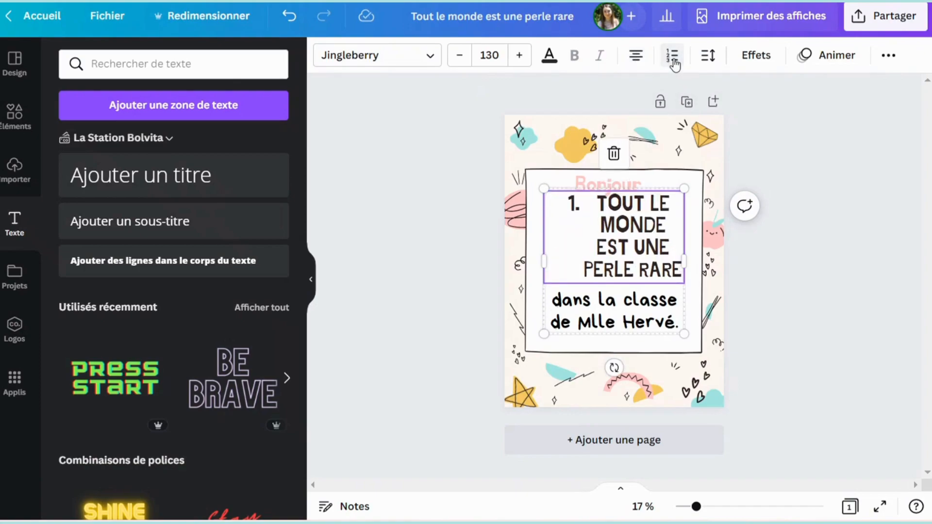
left_click(673, 63)
- Set the main title's line spacing to 1.12, keeping its letter spacing at 0
left_click(706, 60)
mouse_move(752, 119)
left_mouse_down()
mouse_move(866, 121)
mouse_move(719, 119)
mouse_move(745, 120)
left_mouse_up()
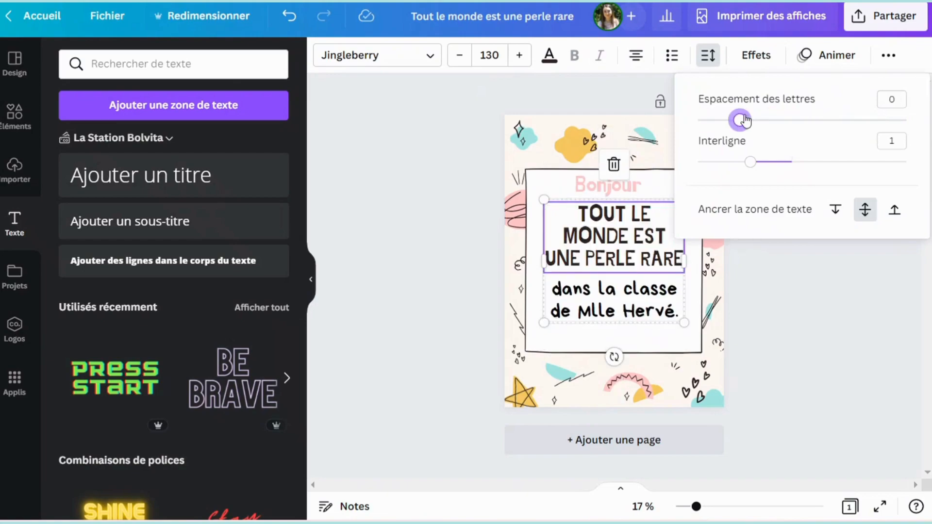
mouse_move(751, 163)
left_mouse_down()
mouse_move(839, 162)
mouse_move(700, 162)
mouse_move(806, 167)
mouse_move(742, 161)
mouse_move(762, 164)
left_mouse_up()
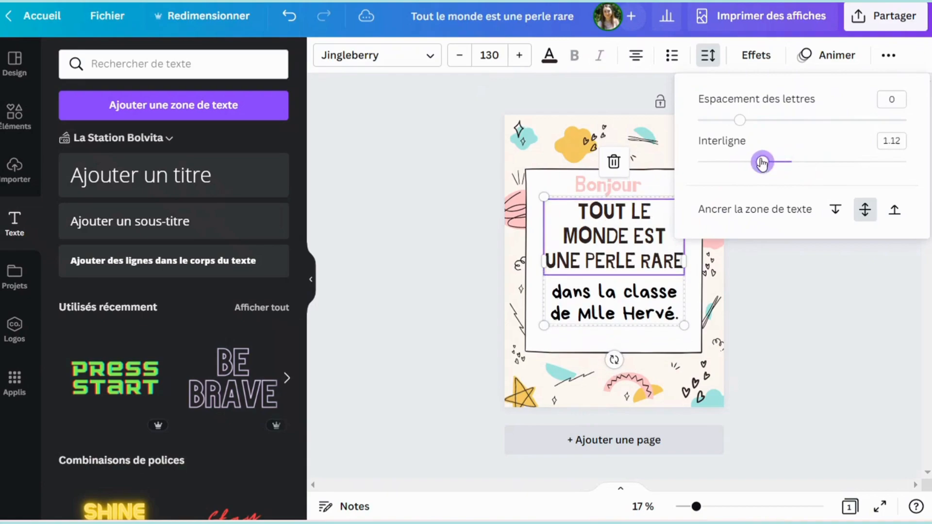
left_click(434, 128)
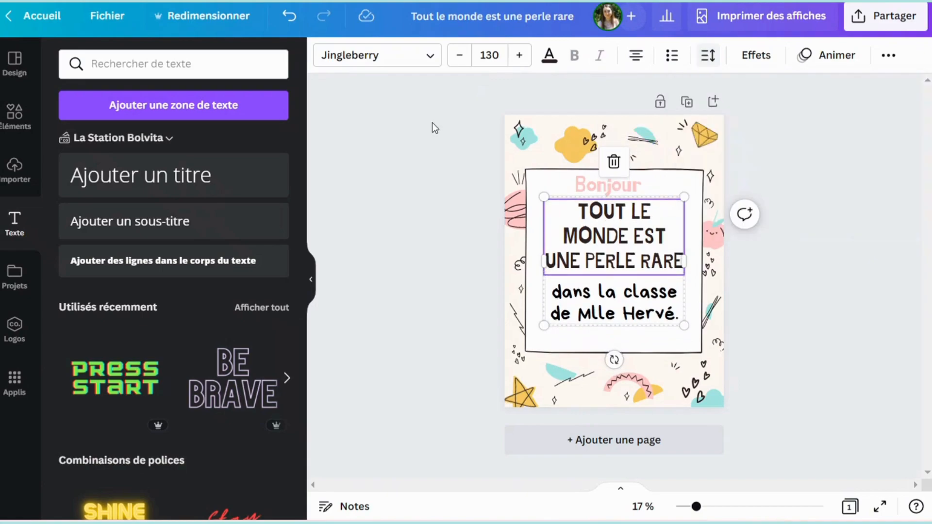
- Apply the Ombres effect to the main title with distance 32 and transparency 49, and change the shadow's angle
left_click(765, 60)
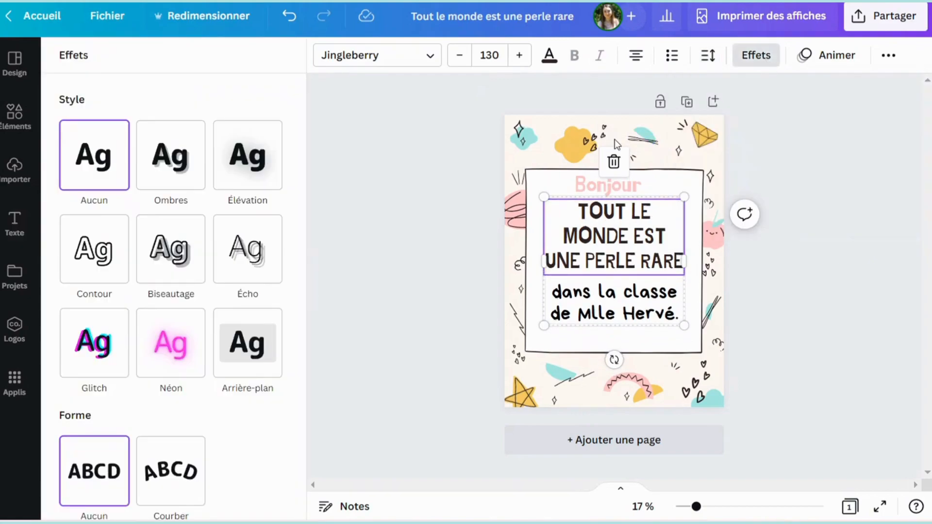
left_click(187, 175)
left_click_drag(164, 250, 130, 252)
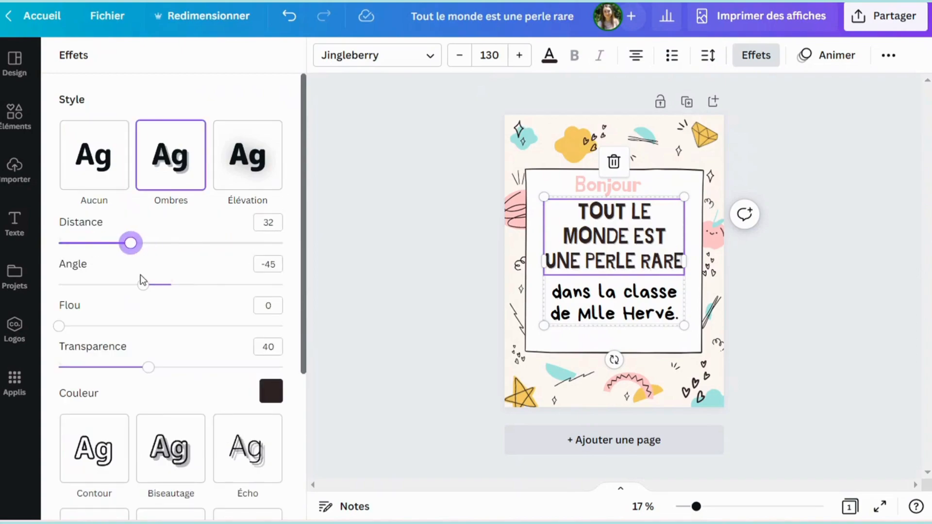
left_click_drag(143, 284, 105, 285)
left_click_drag(149, 367, 169, 358)
scroll(257, 242, "down", 5)
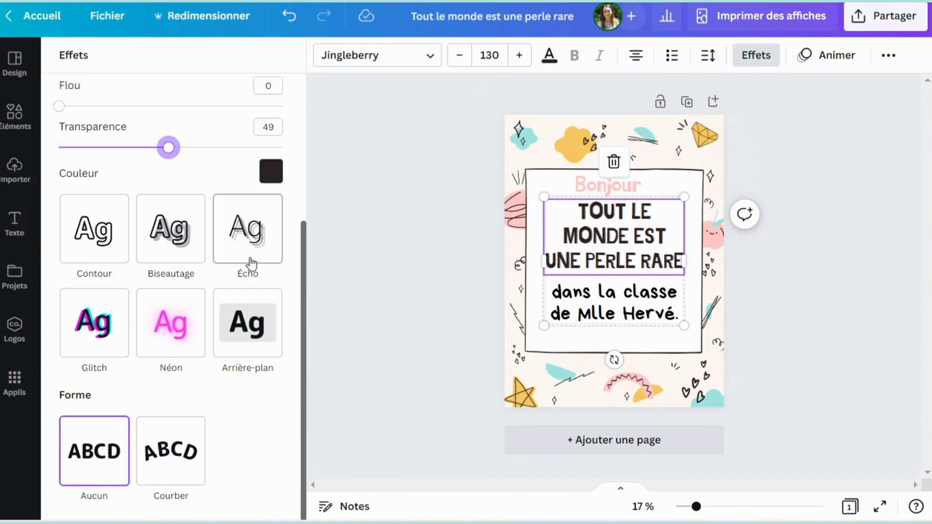
- Give the main title the Courber shape with a curve of 0, and move the text group slightly upward
left_click(182, 442)
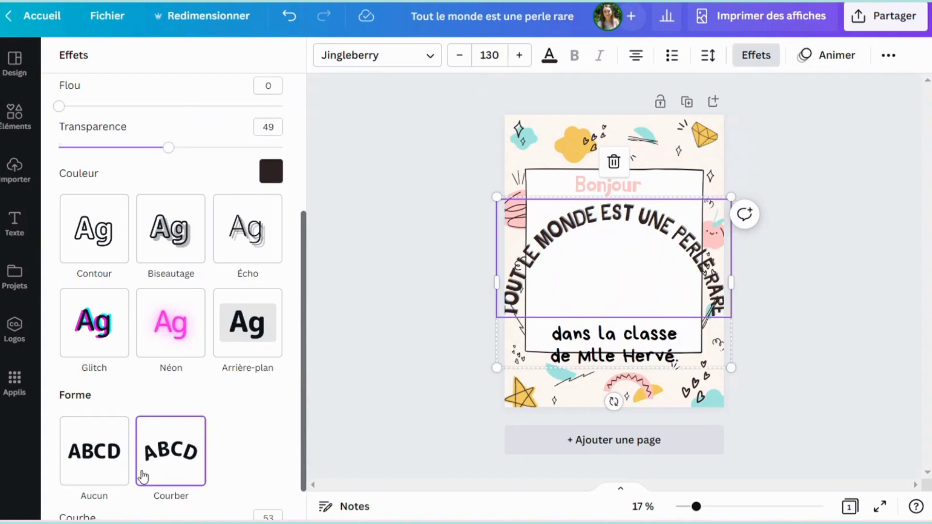
scroll(146, 471, "down", 1)
left_click_drag(224, 492, 170, 492)
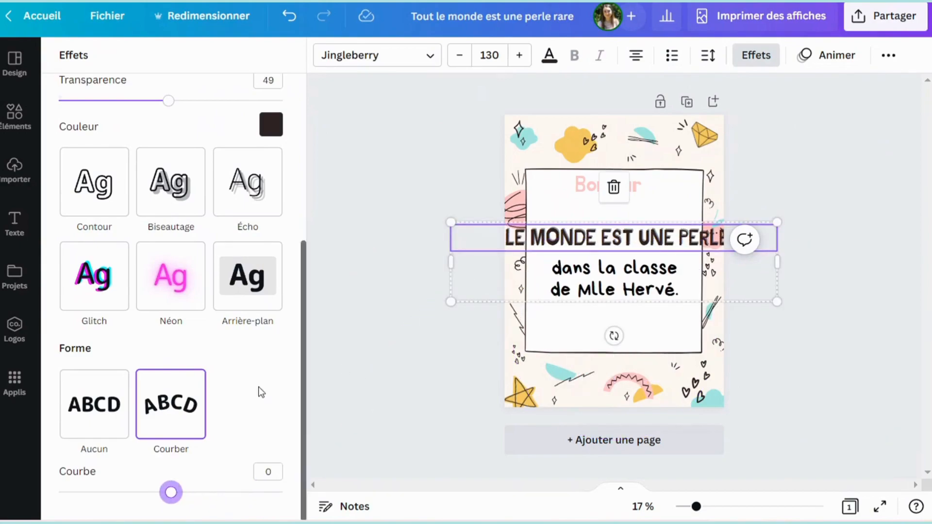
left_click(855, 107)
left_click_drag(616, 276, 613, 268)
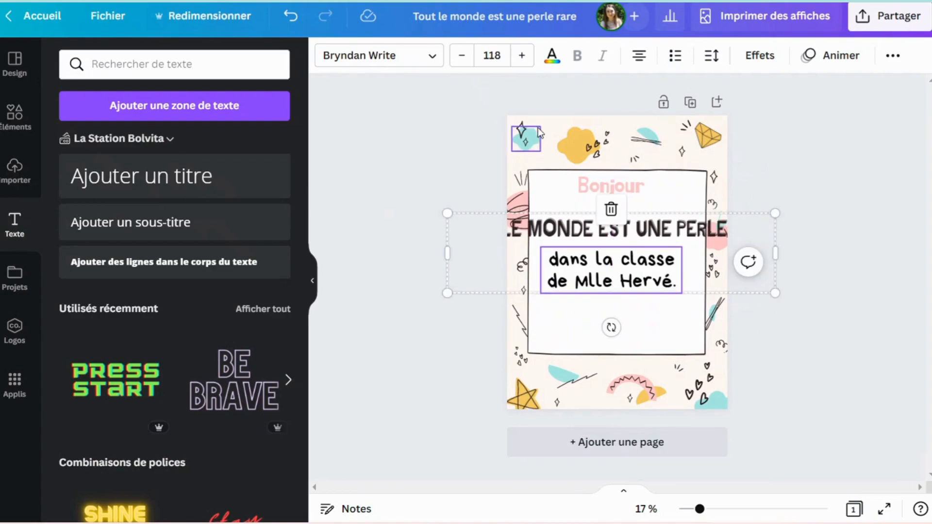
- Try moving all the decorations along the poster's top edge together down over the text frame, and undo the move
left_click_drag(518, 131, 729, 164)
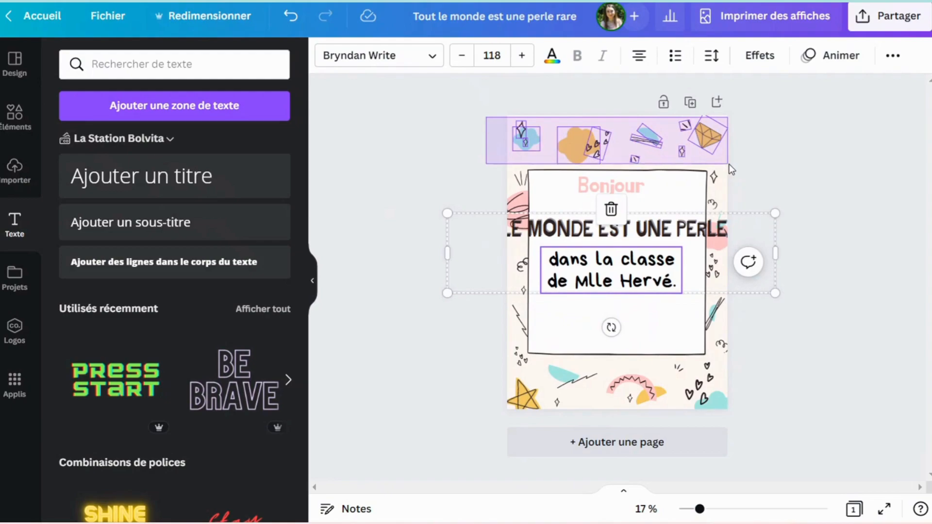
left_click_drag(729, 164, 732, 163)
left_click_drag(674, 145, 654, 308)
left_click(760, 172)
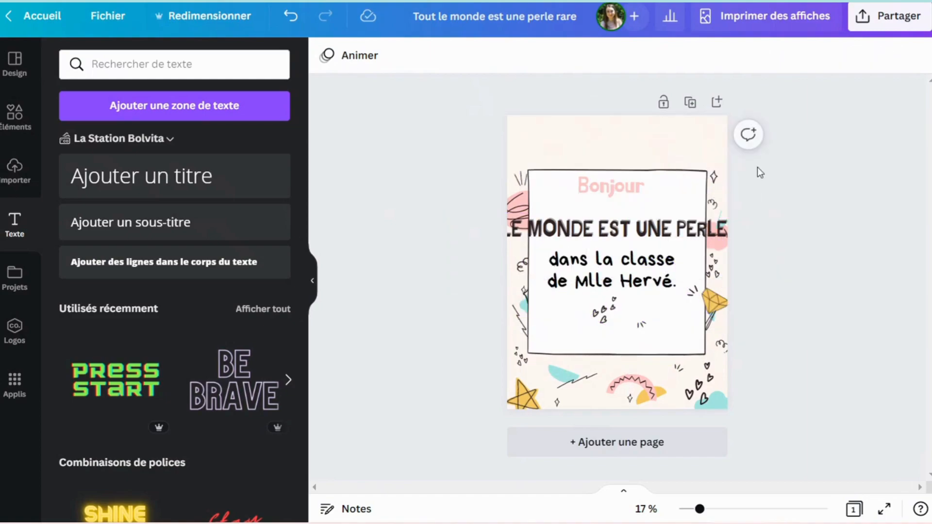
left_click(289, 20)
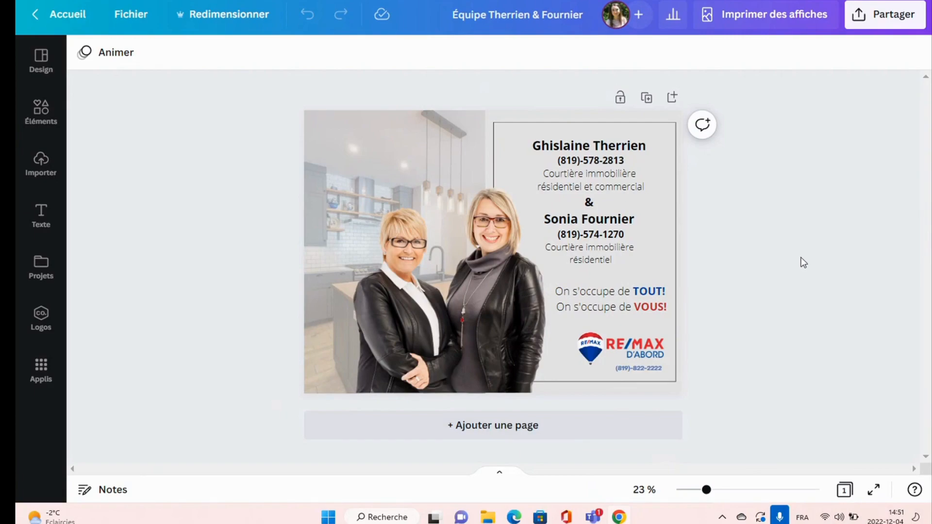
- Download the real-estate team design as a PNG file
left_click(873, 22)
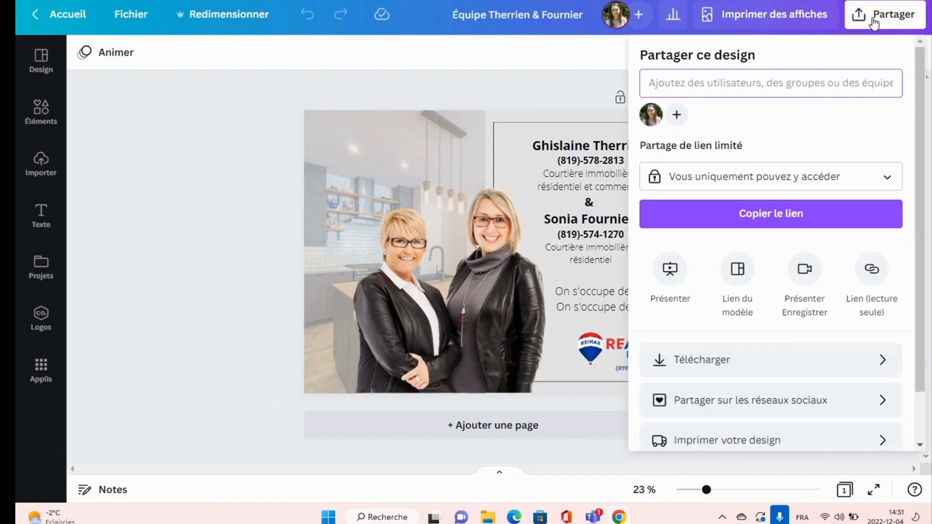
left_click(701, 361)
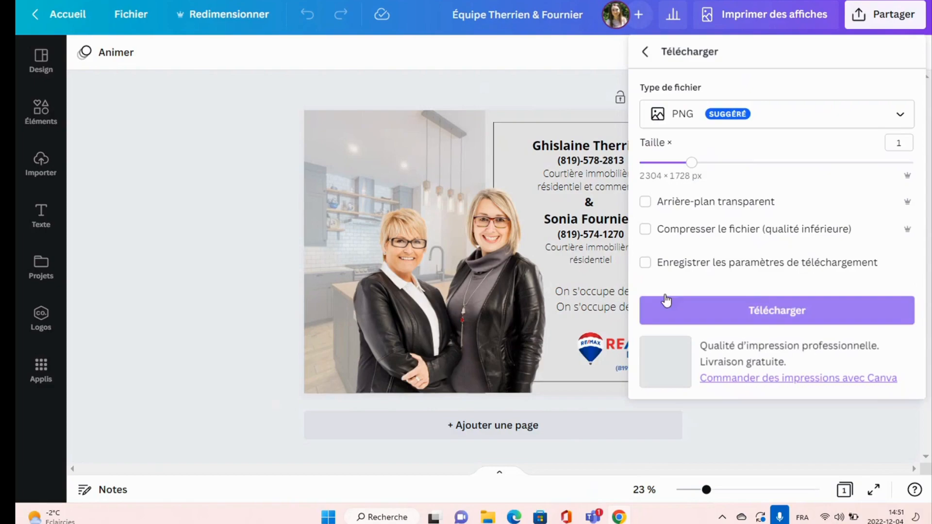
left_click(718, 113)
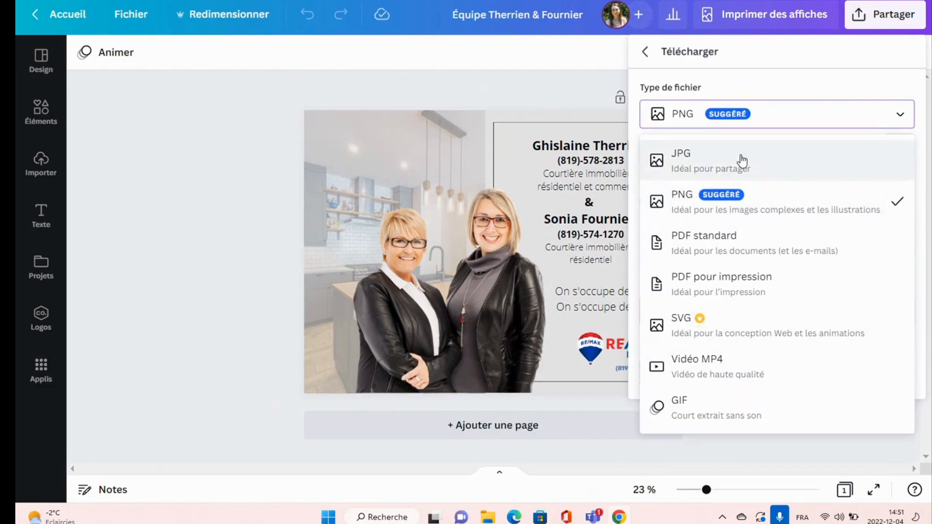
left_click(742, 194)
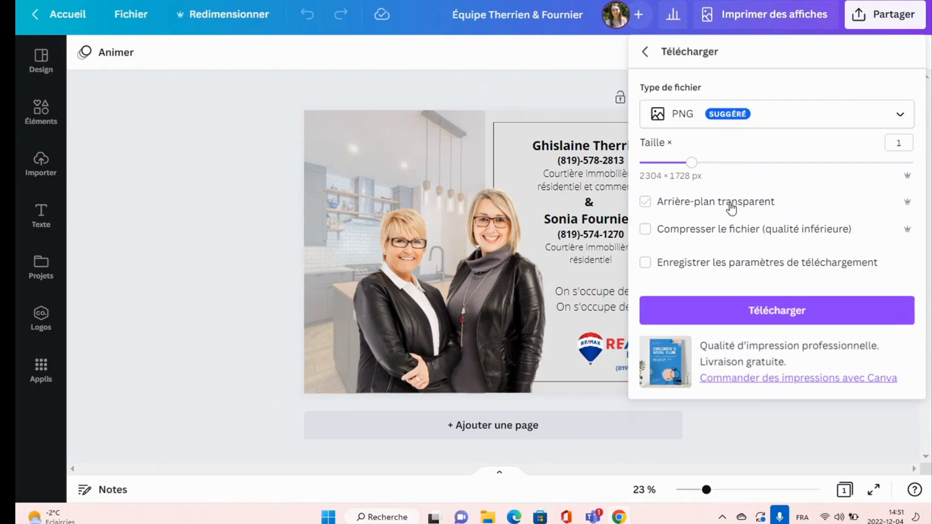
left_click(726, 316)
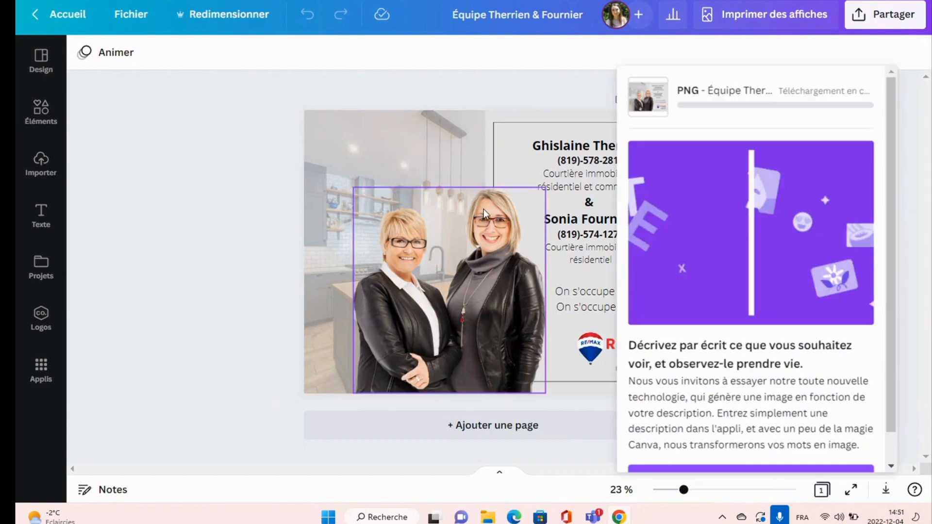